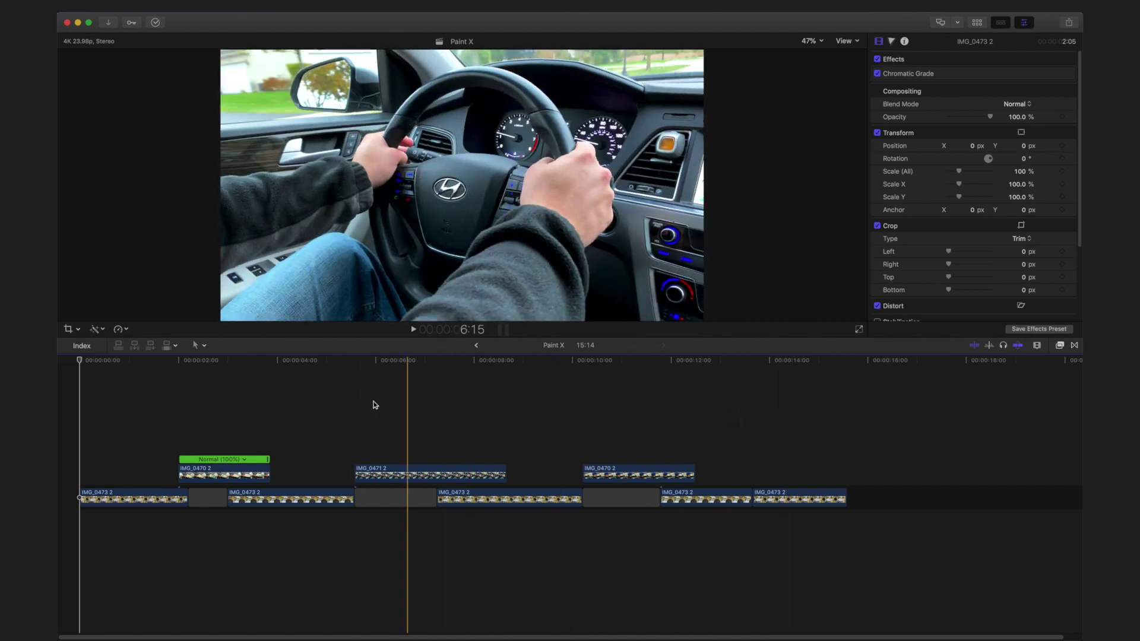
# Apply the C2 PaintX Tracked Paint effect to all clips in the timeline, then clear the selection.
pyautogui.click(86, 418)
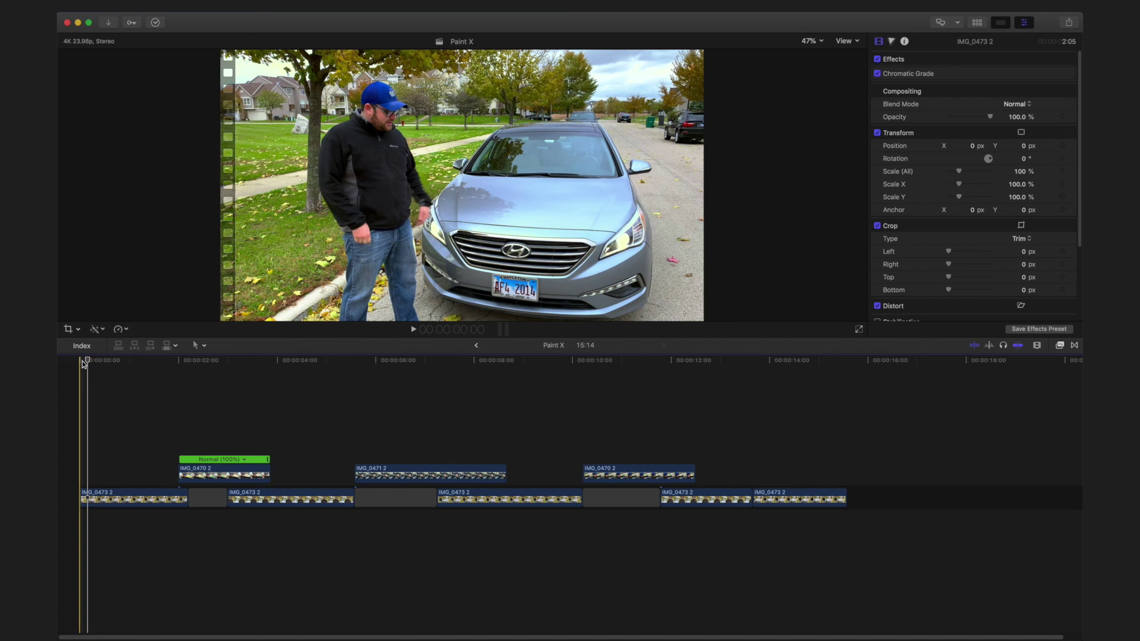
pyautogui.click(157, 367)
pyautogui.moveTo(155, 365); pyautogui.dragTo(81, 363)
pyautogui.press('super+a')
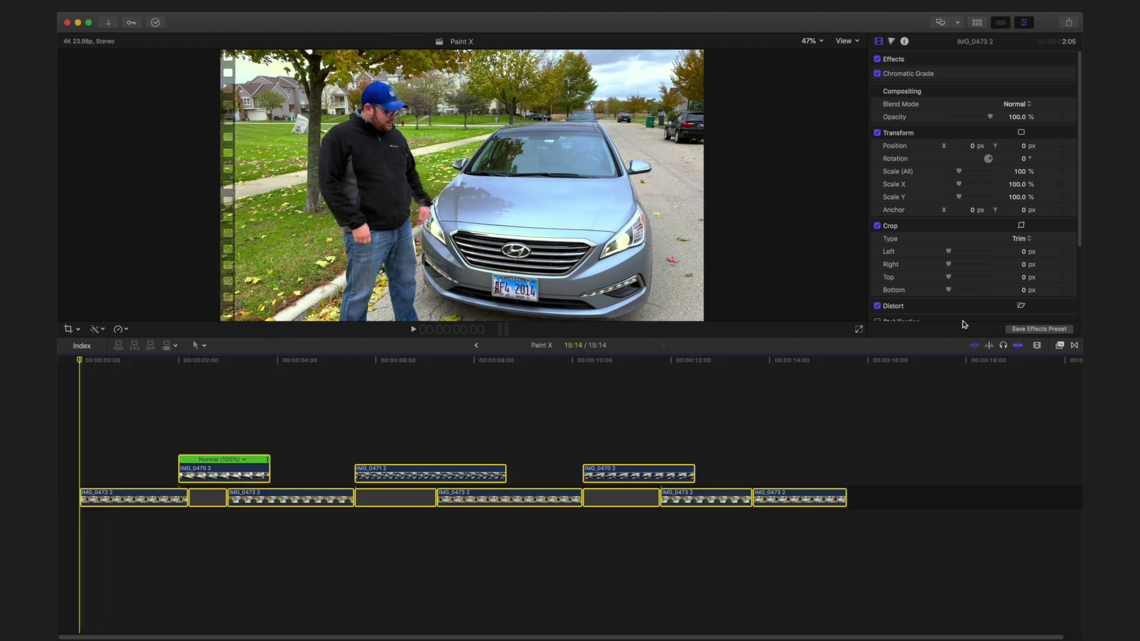
pyautogui.click(1060, 346)
pyautogui.doubleClick(990, 394)
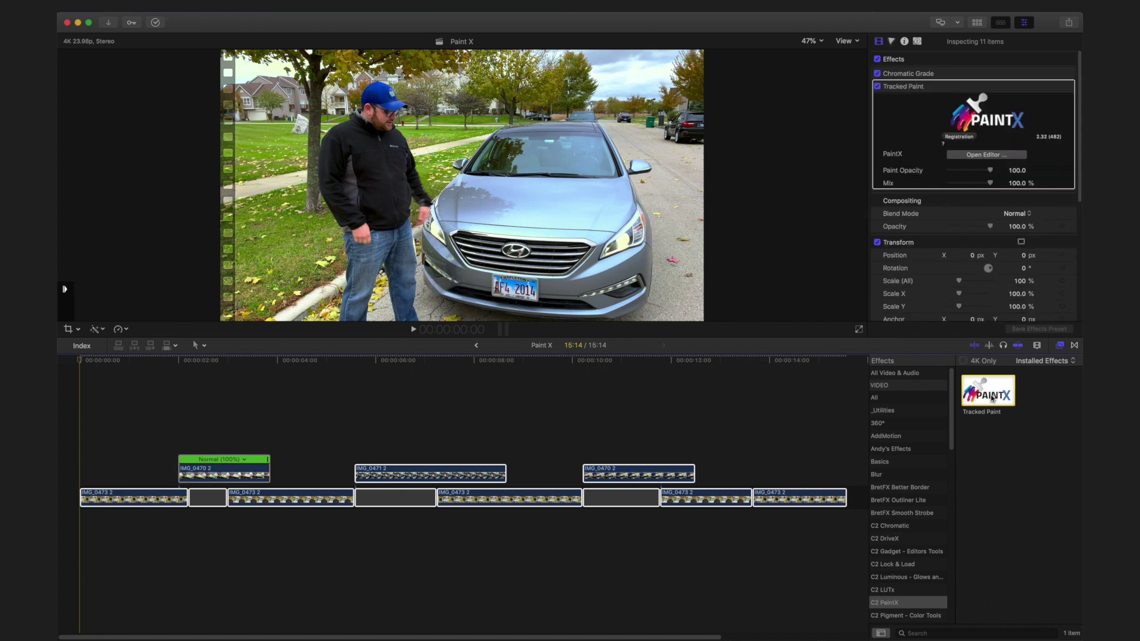
pyautogui.press('super+5')
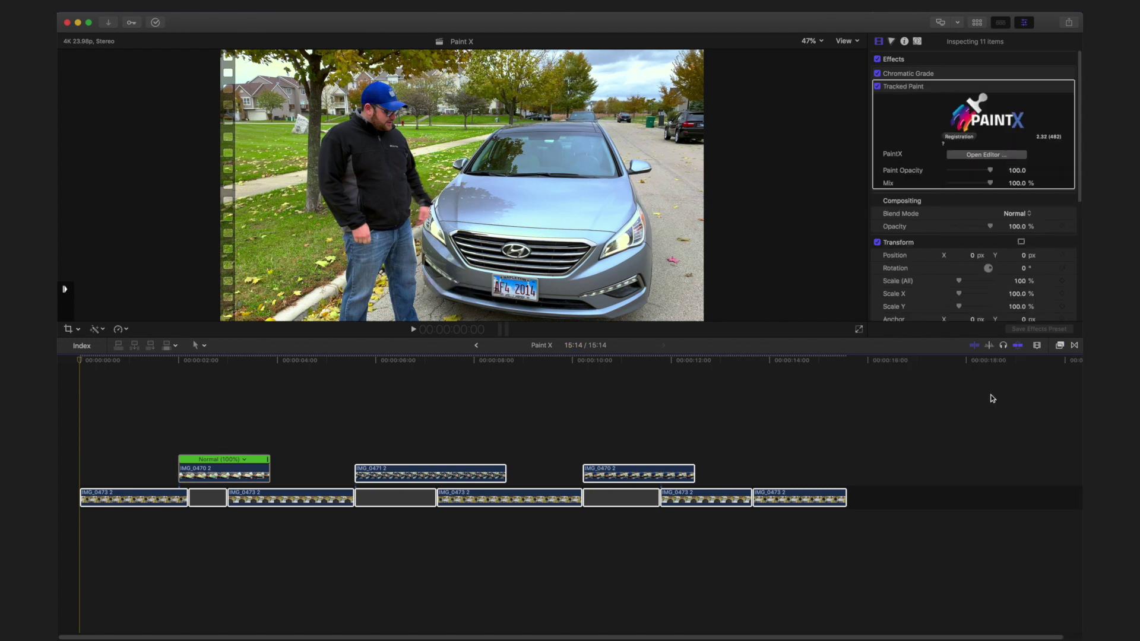
pyautogui.press('super+shift+a')
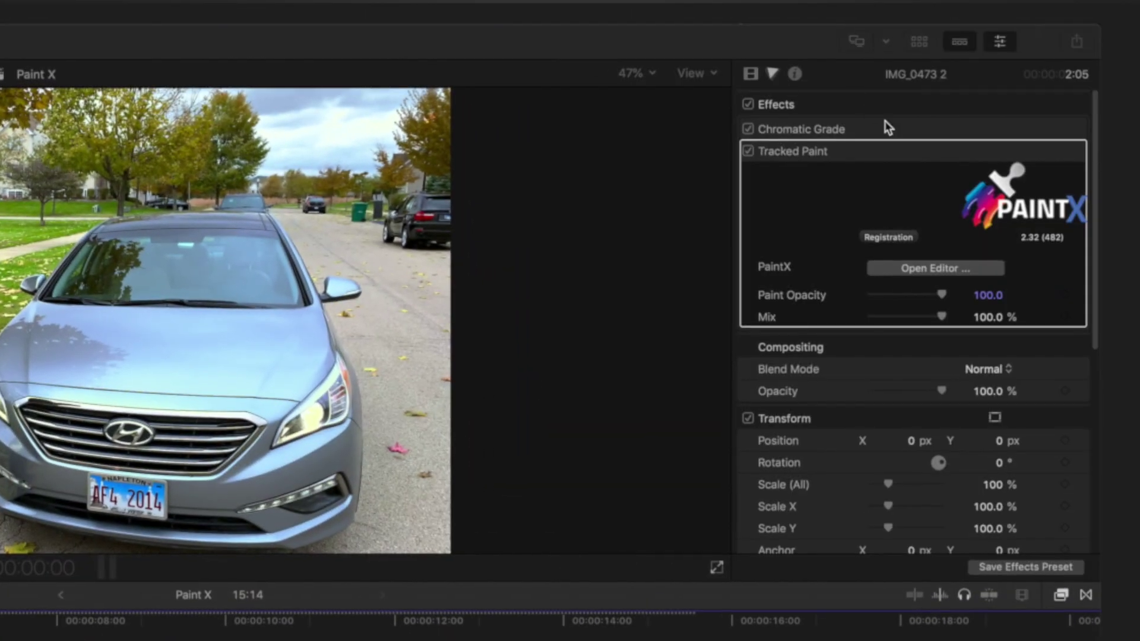
# Open the first clip in the PaintX editor at 200 % zoom and go to its last frame.
pyautogui.click(924, 267)
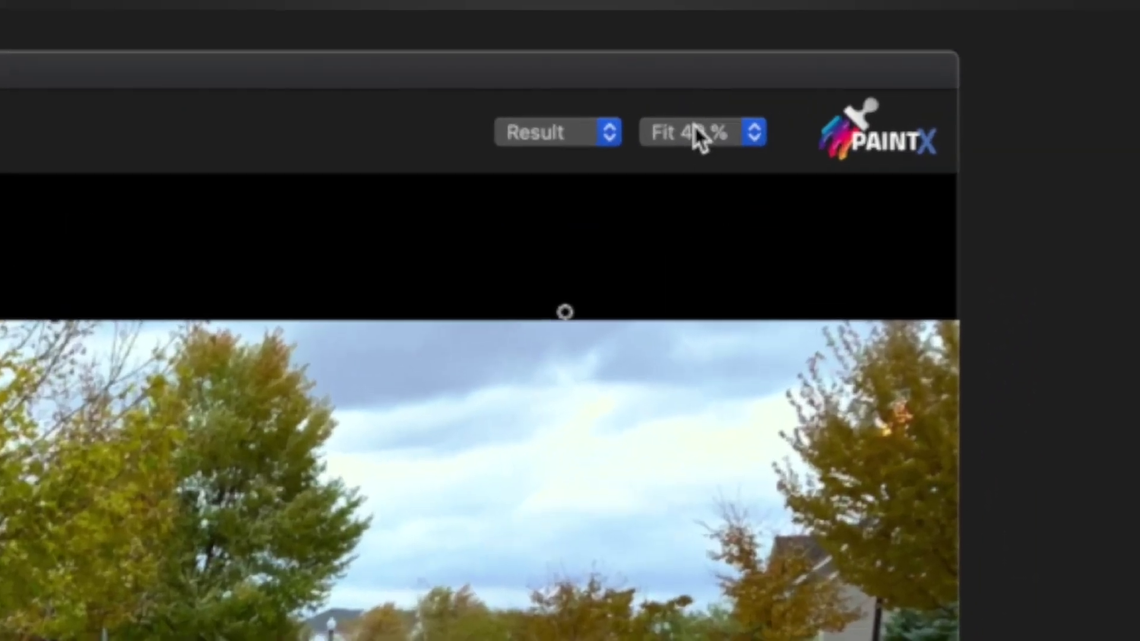
pyautogui.click(1003, 35)
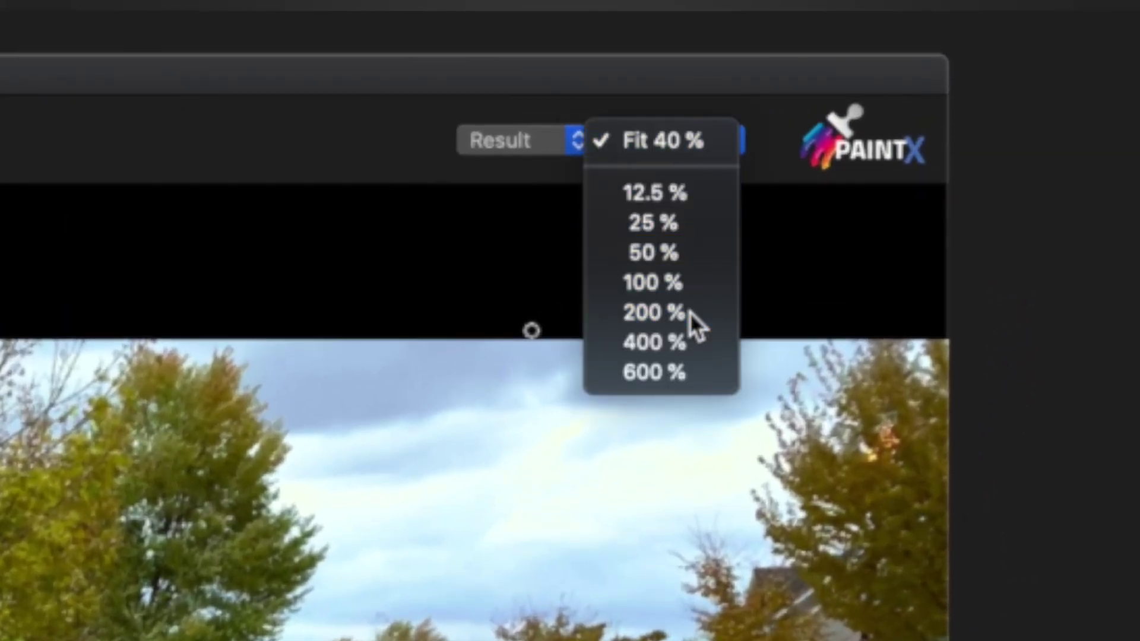
pyautogui.click(689, 313)
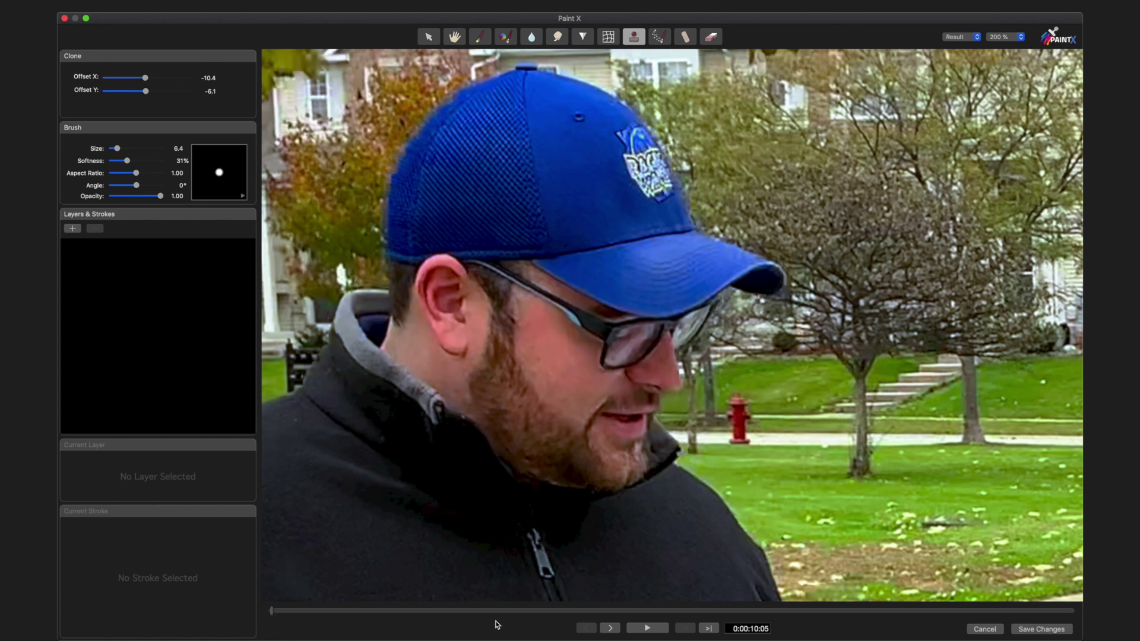
pyautogui.moveTo(497, 625); pyautogui.dragTo(870, 633)
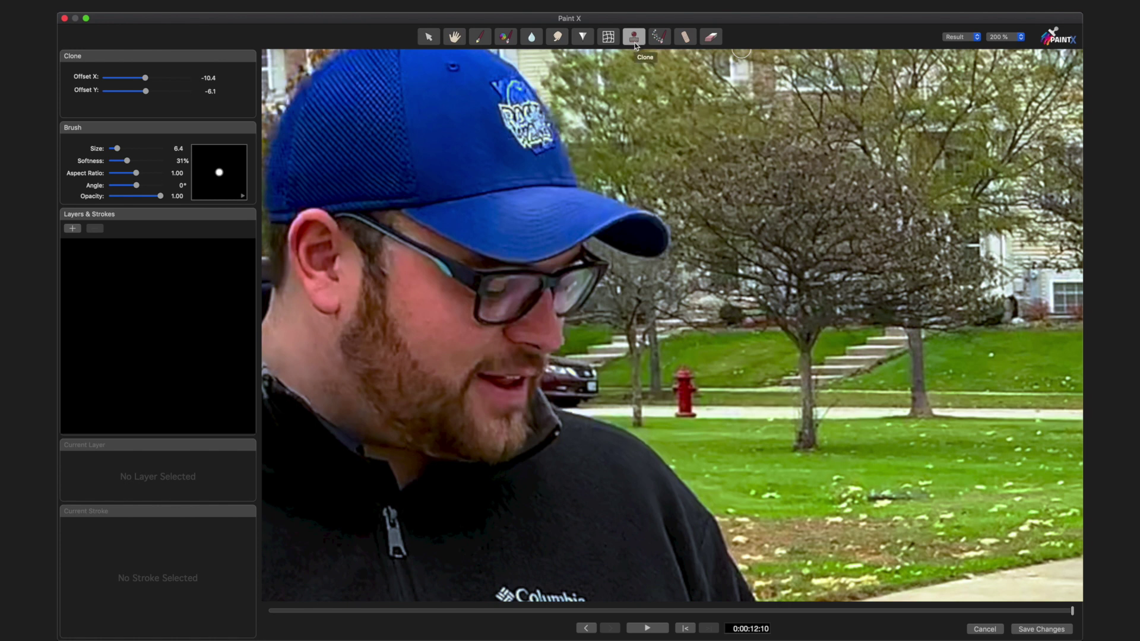
# Clone plain blue fabric over the main part of the logo on the man's hat using a 6.4 brush.
pyautogui.click(454, 36)
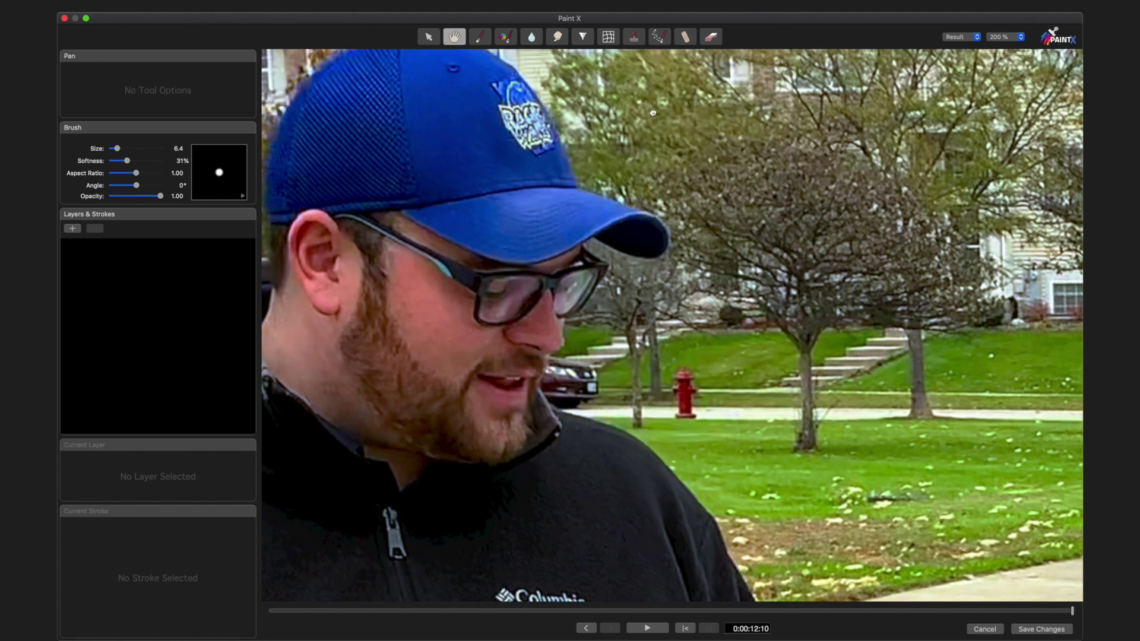
pyautogui.moveTo(648, 104); pyautogui.dragTo(704, 167)
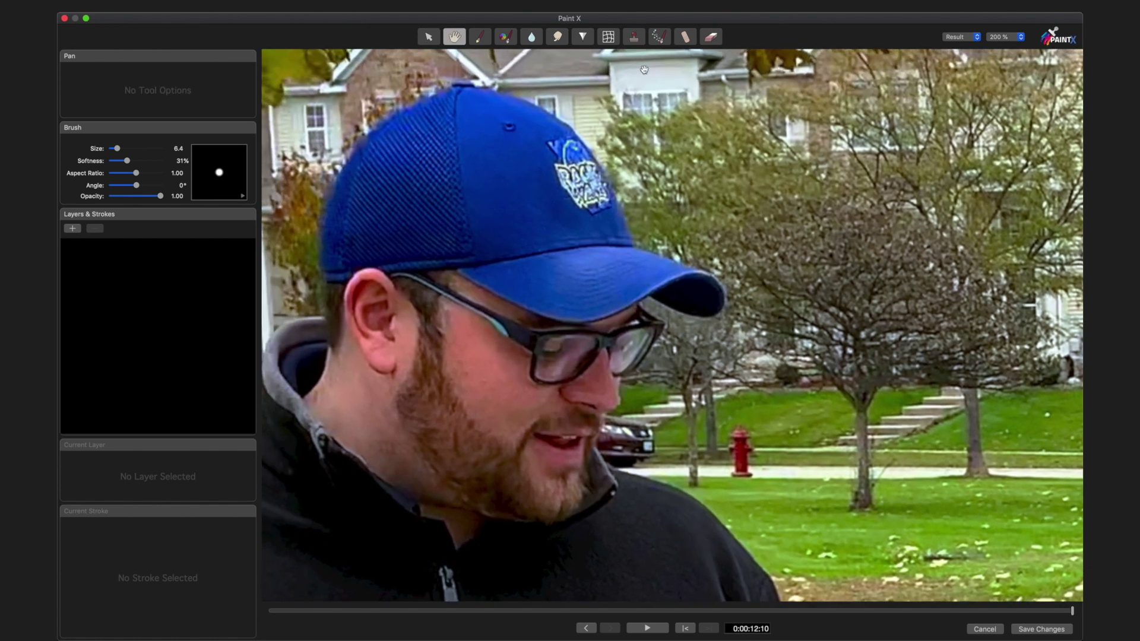
pyautogui.click(634, 37)
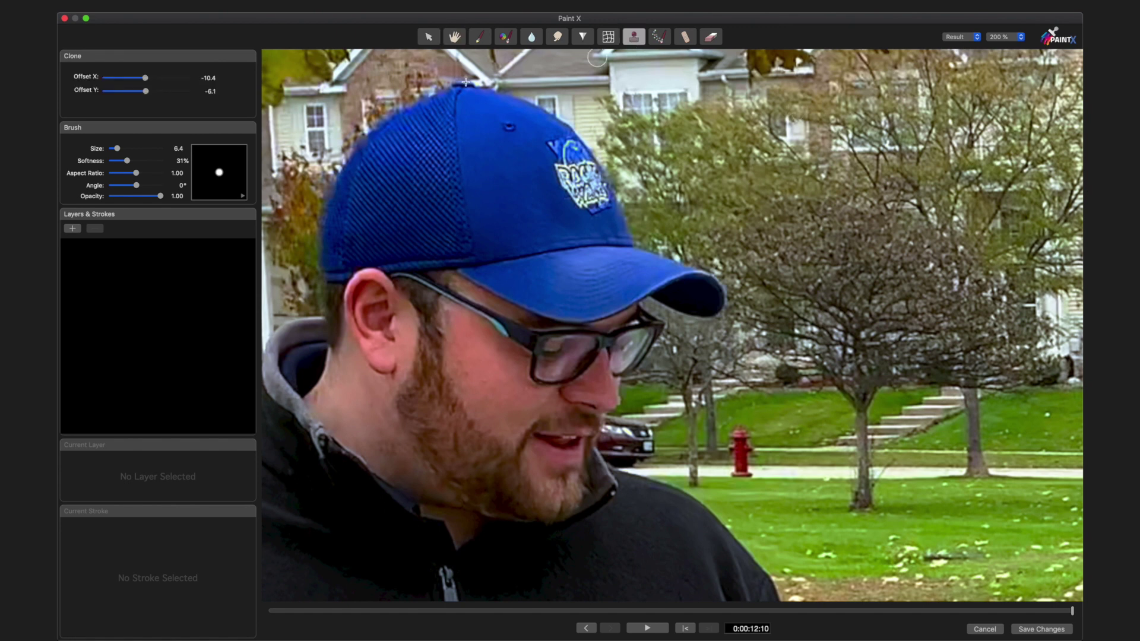
pyautogui.click(561, 180)
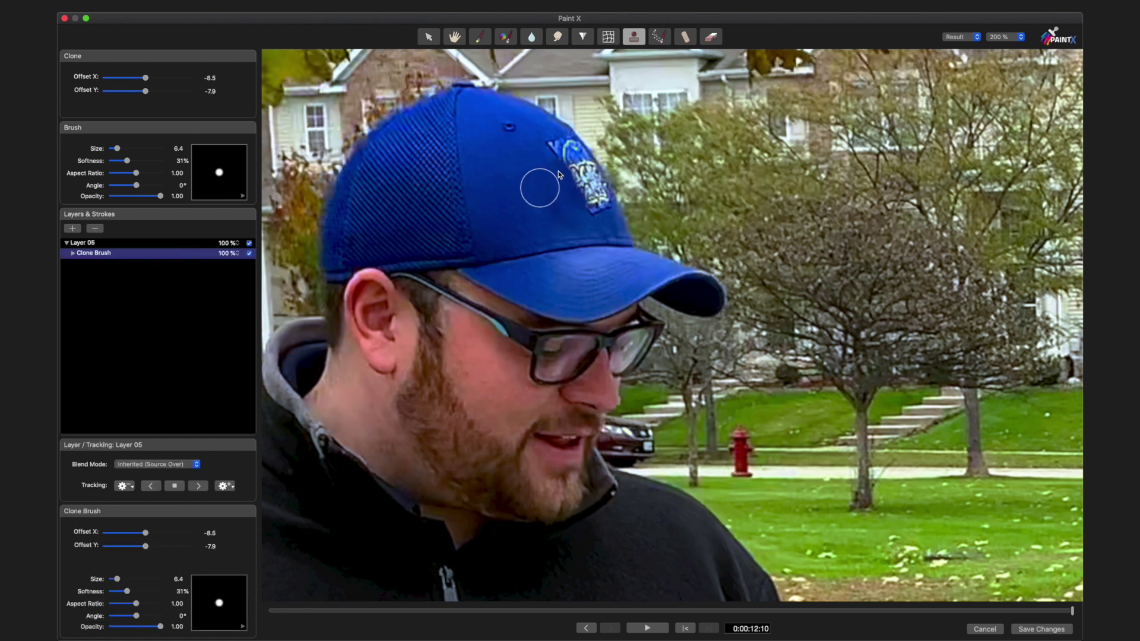
pyautogui.moveTo(549, 174)
pyautogui.mouseDown()
pyautogui.moveTo(538, 158)
pyautogui.moveTo(564, 194)
pyautogui.mouseUp()
pyautogui.keyDown('alt'); pyautogui.click(562, 204); pyautogui.keyUp('alt')
pyautogui.click(594, 211)
pyautogui.moveTo(594, 210)
pyautogui.mouseDown()
pyautogui.moveTo(573, 179)
pyautogui.moveTo(604, 192)
pyautogui.moveTo(598, 201)
pyautogui.mouseUp()
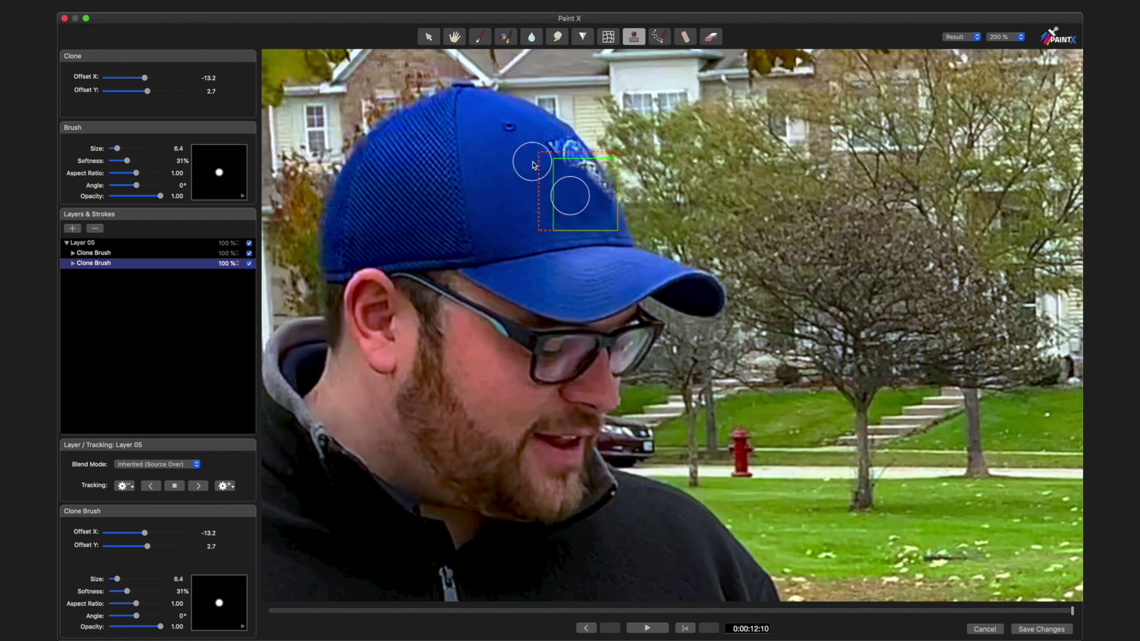
# Reduce the clone brush size to 4.0 and clone blue fabric over the remaining logo traces near the hat's front edge.
pyautogui.press('[')
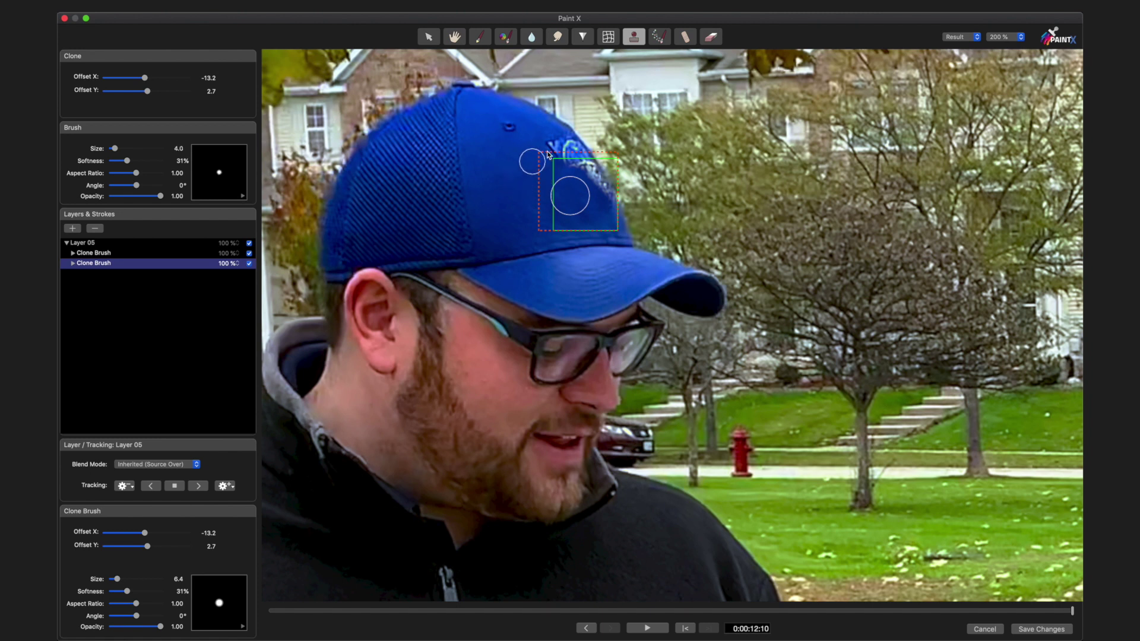
pyautogui.keyDown('alt'); pyautogui.click(537, 150); pyautogui.keyUp('alt')
pyautogui.moveTo(549, 144); pyautogui.dragTo(565, 151)
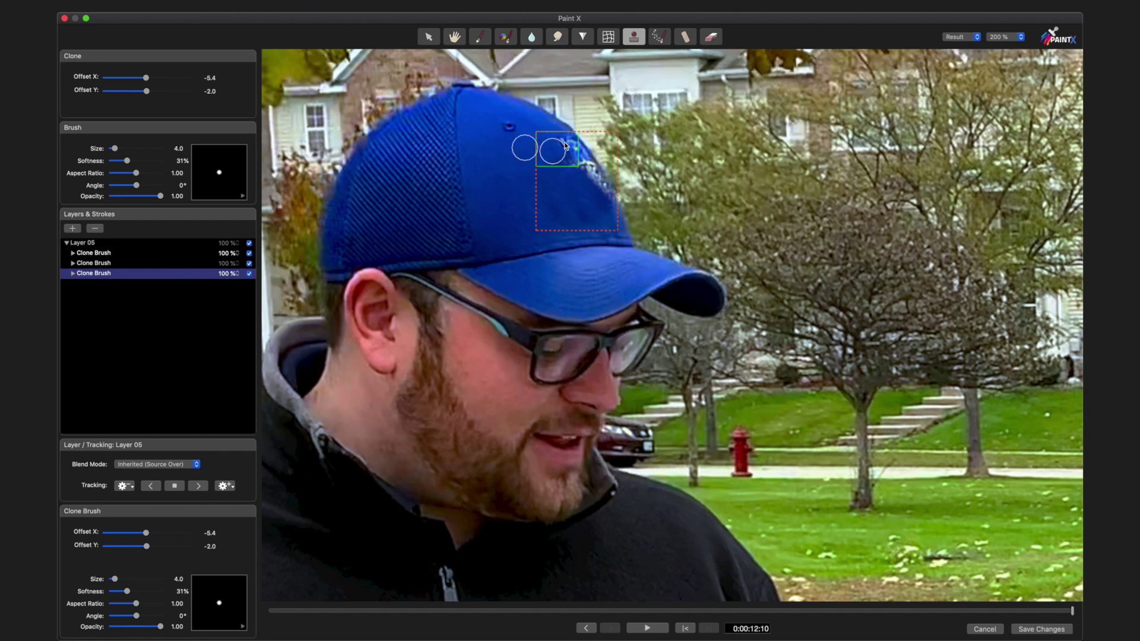
pyautogui.keyDown('alt'); pyautogui.click(551, 137); pyautogui.keyUp('alt')
pyautogui.moveTo(558, 141)
pyautogui.mouseDown()
pyautogui.moveTo(553, 178)
pyautogui.moveTo(575, 170)
pyautogui.mouseUp()
pyautogui.keyDown('alt'); pyautogui.click(550, 177); pyautogui.keyUp('alt')
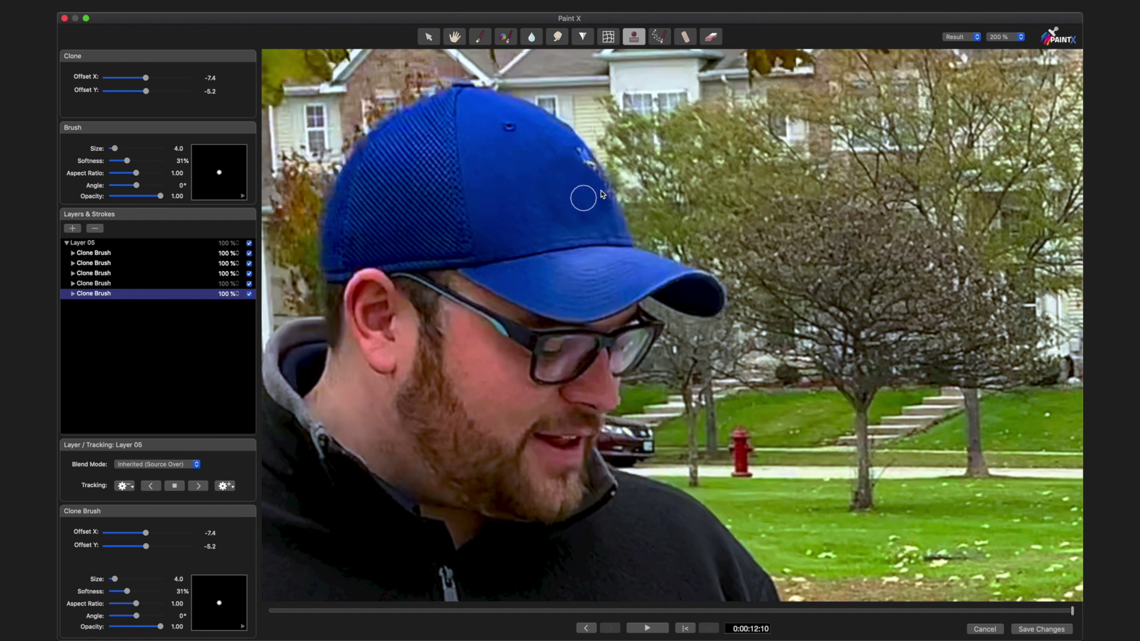
pyautogui.keyDown('alt'); pyautogui.click(553, 143); pyautogui.keyUp('alt')
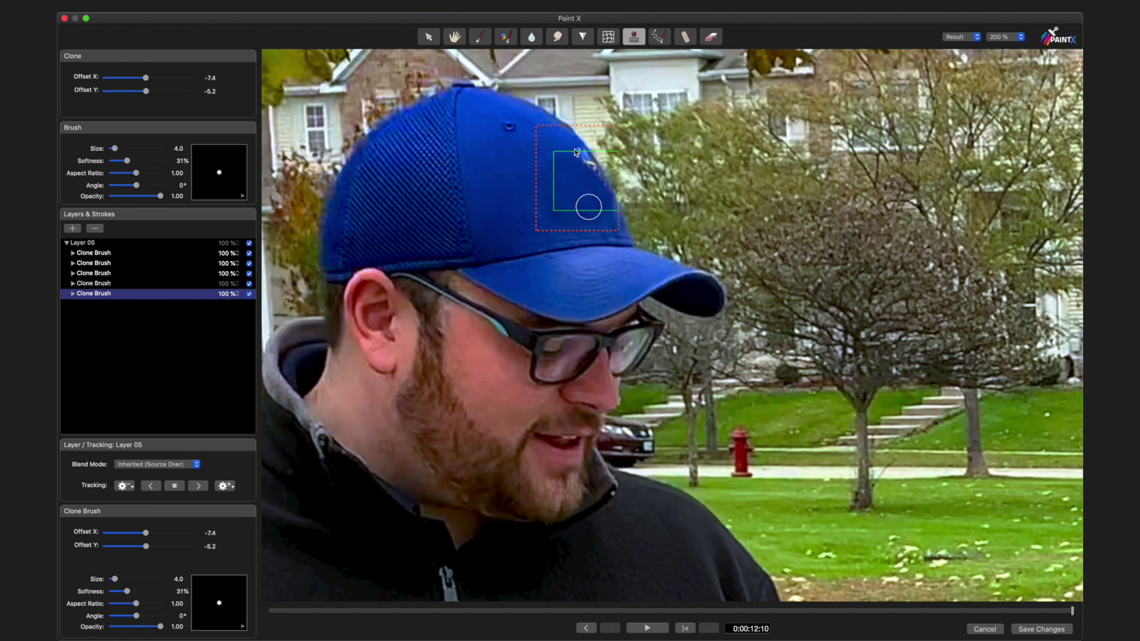
pyautogui.moveTo(582, 153); pyautogui.dragTo(585, 161)
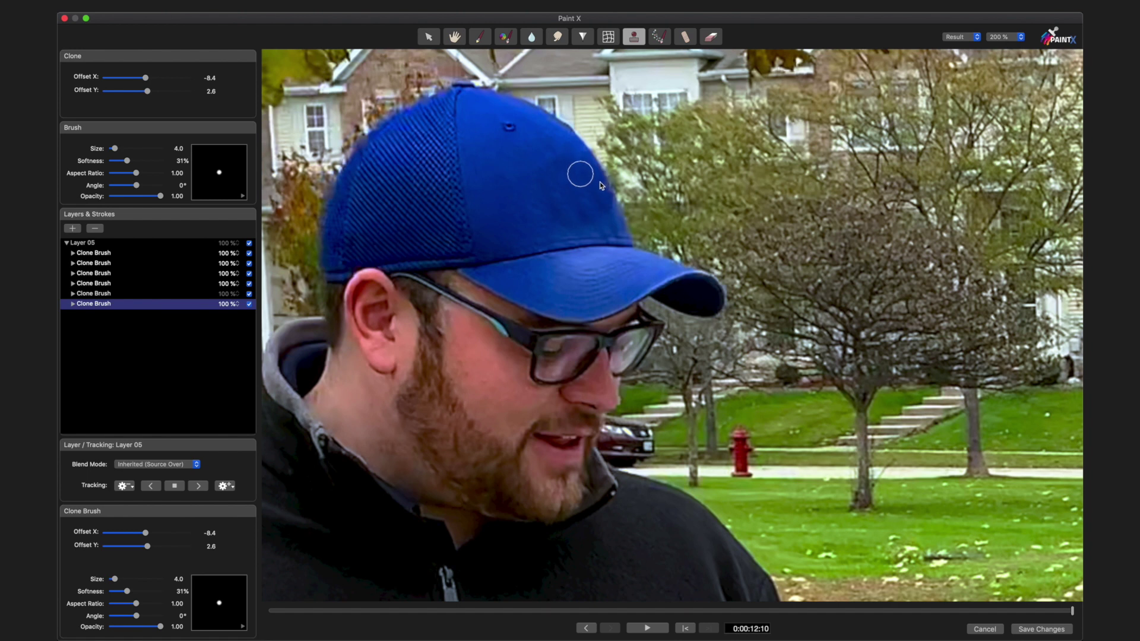
pyautogui.moveTo(604, 194); pyautogui.dragTo(606, 199)
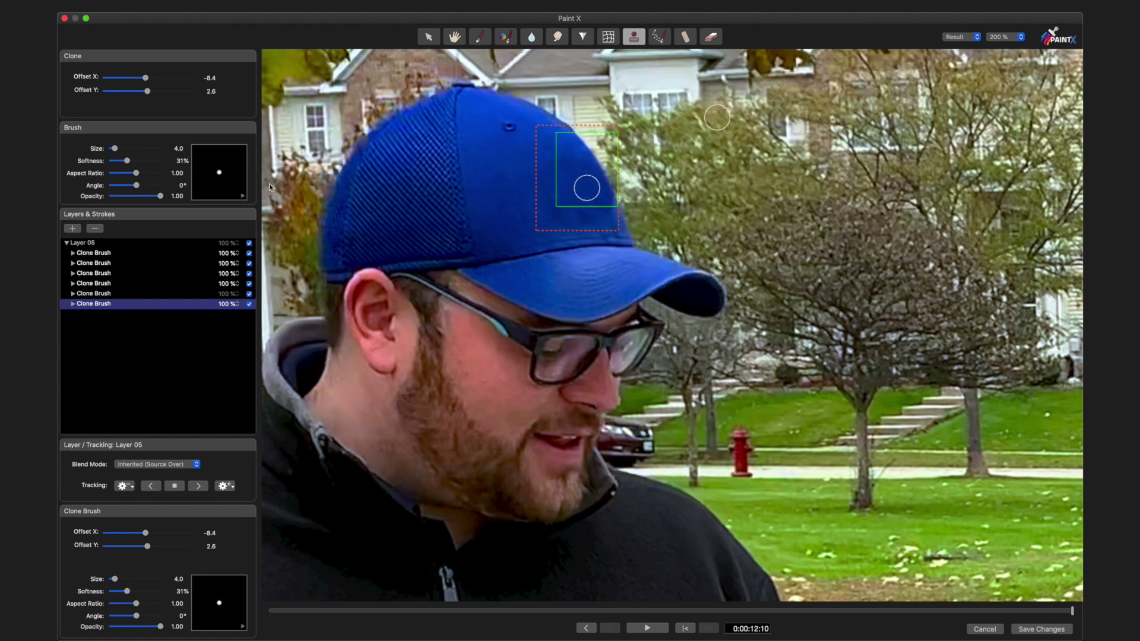
# Track the whole layer of hat clone strokes backward to the start of the clip.
pyautogui.click(89, 246)
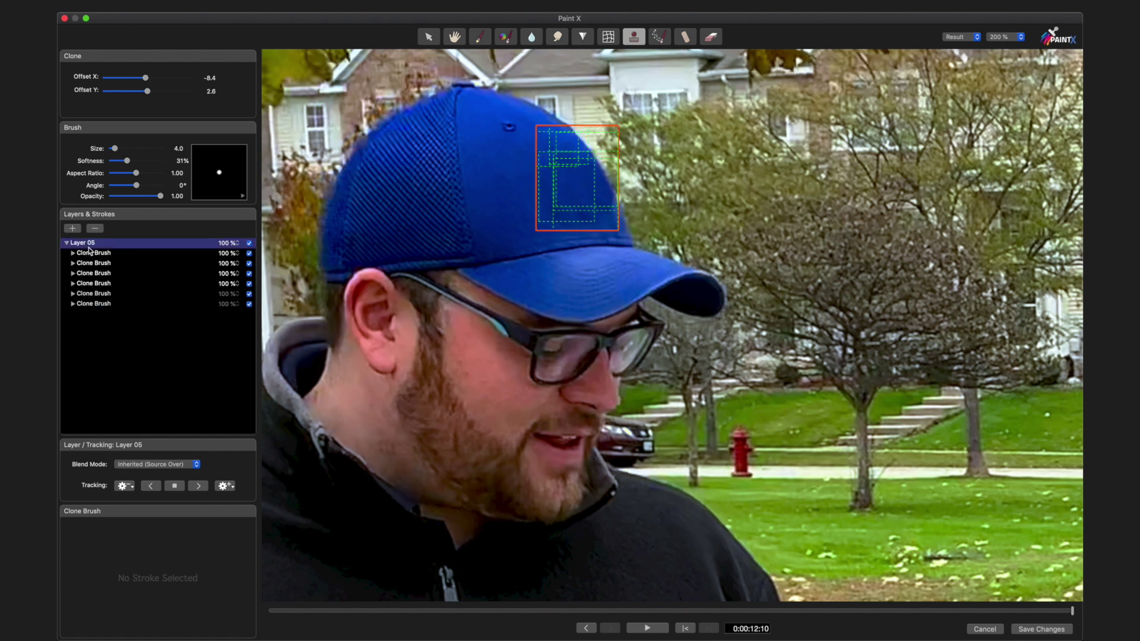
pyautogui.click(155, 486)
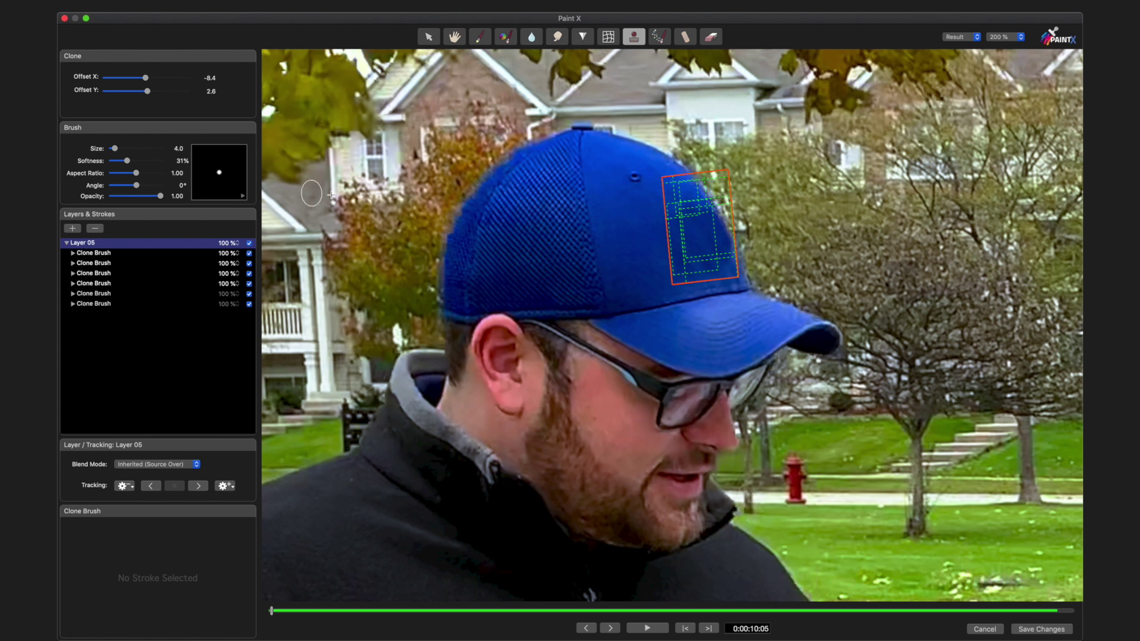
# Rename the tracked paint layer Hat and add a second layer named Shirt for the jacket logo.
pyautogui.click(455, 38)
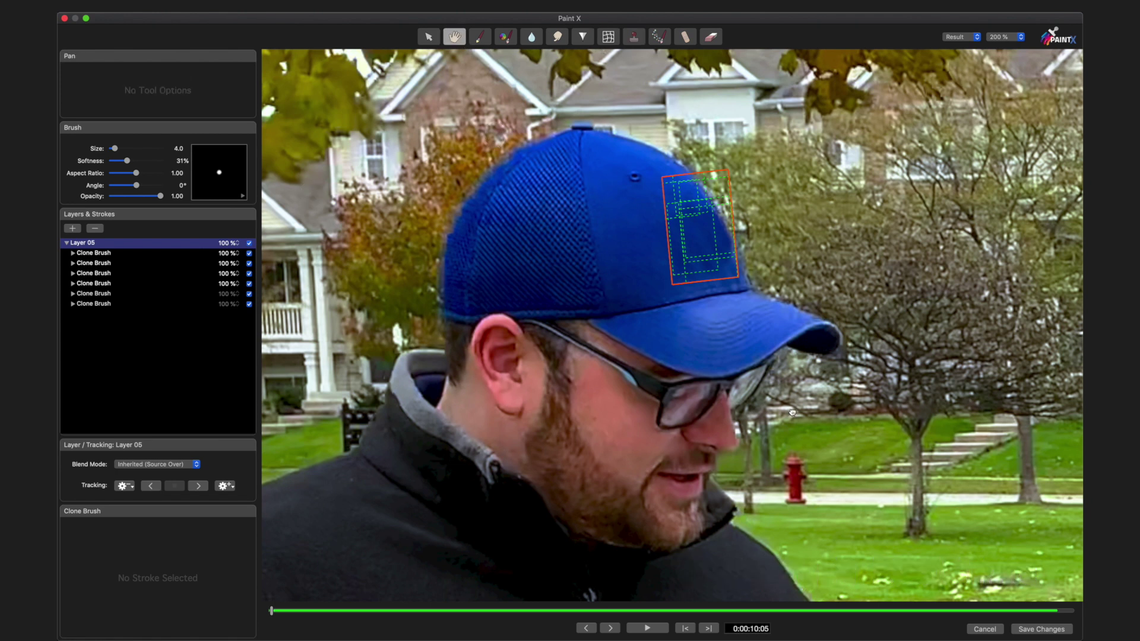
pyautogui.scroll(-10, 792, 413)
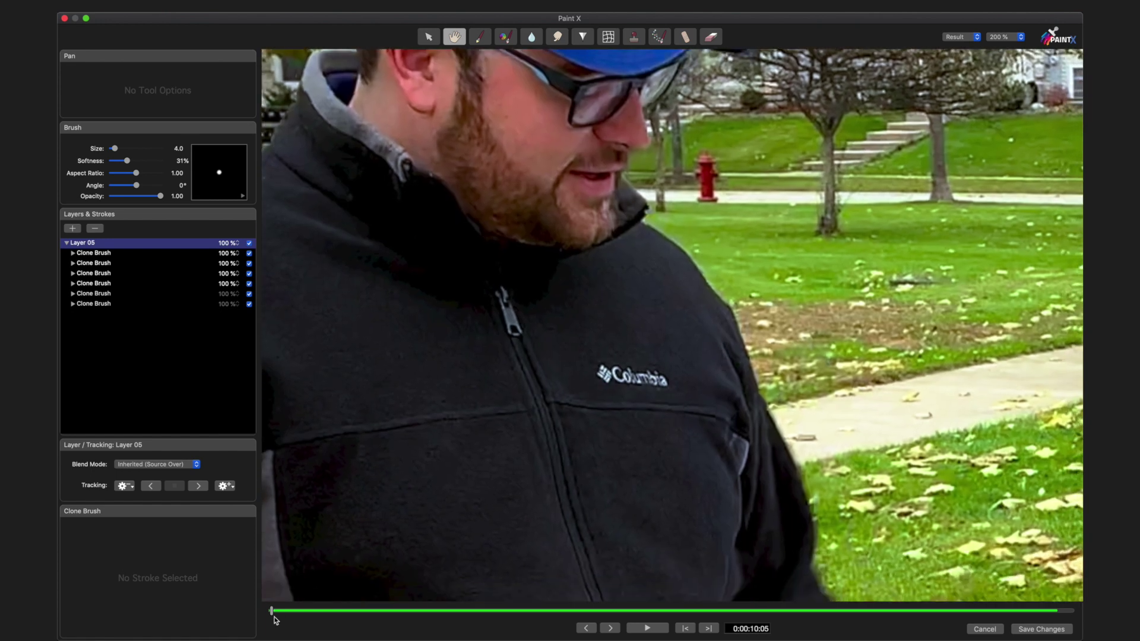
pyautogui.click(66, 243)
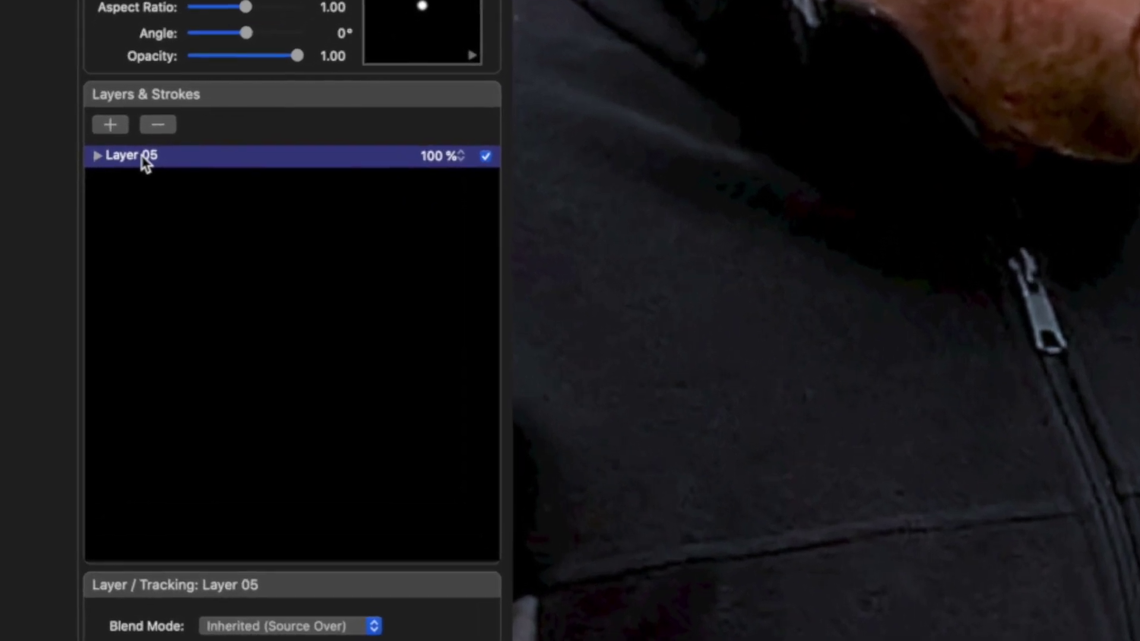
pyautogui.doubleClick(142, 157)
pyautogui.write('Hat')
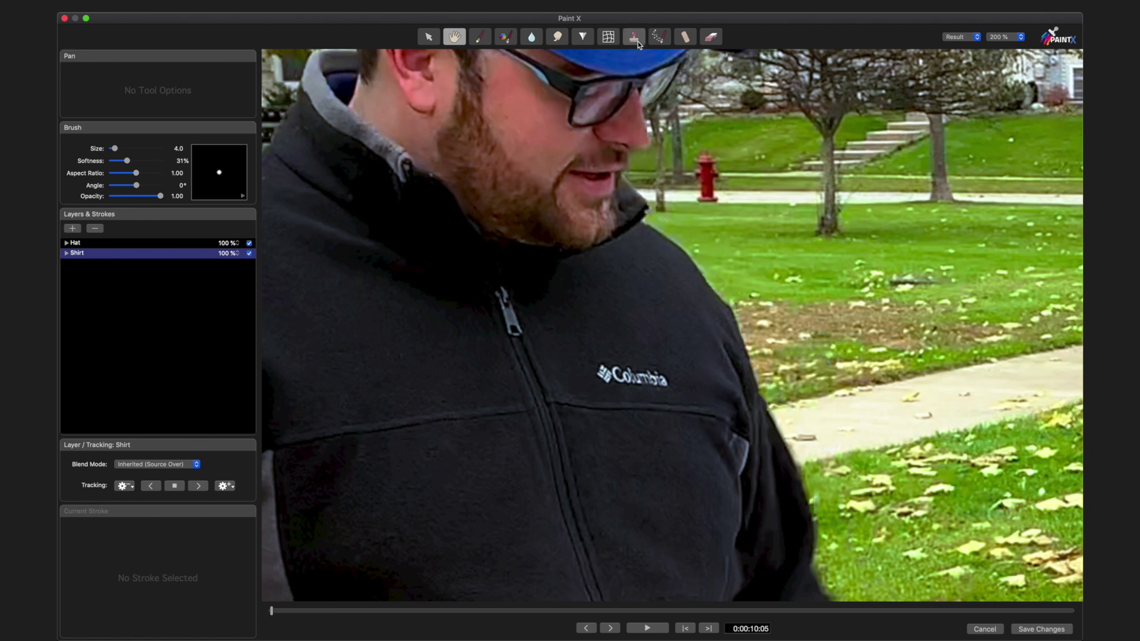
# Clone black fabric over the Columbia logo on the jacket and track the Shirt layer forward through the clip.
pyautogui.click(633, 37)
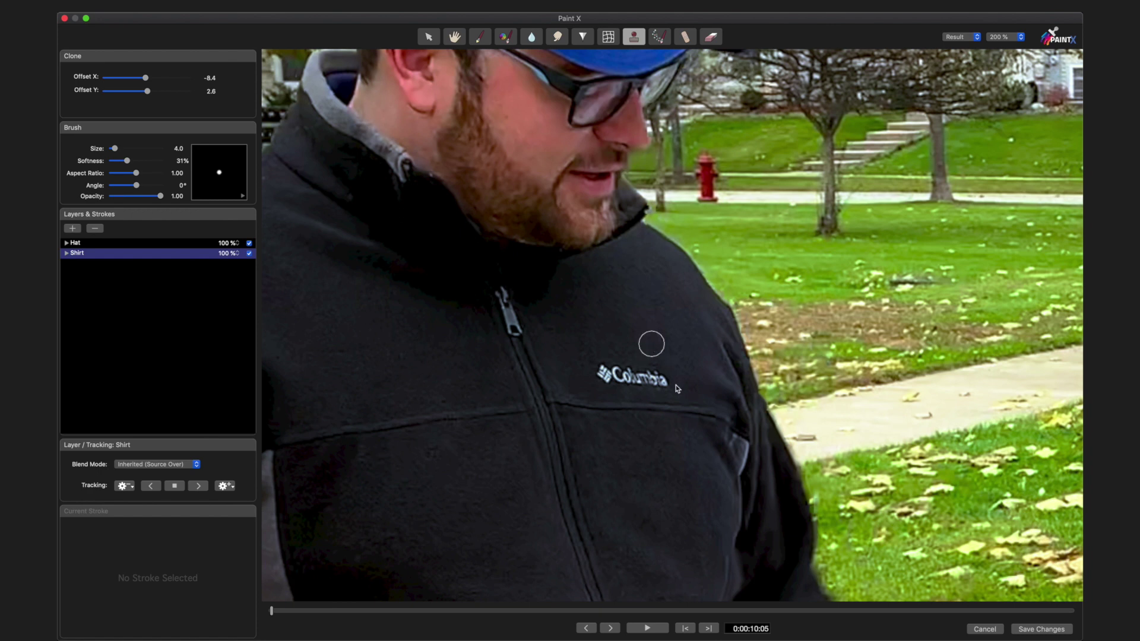
pyautogui.moveTo(676, 385)
pyautogui.mouseDown()
pyautogui.moveTo(624, 377)
pyautogui.moveTo(635, 369)
pyautogui.moveTo(662, 383)
pyautogui.moveTo(612, 380)
pyautogui.mouseUp()
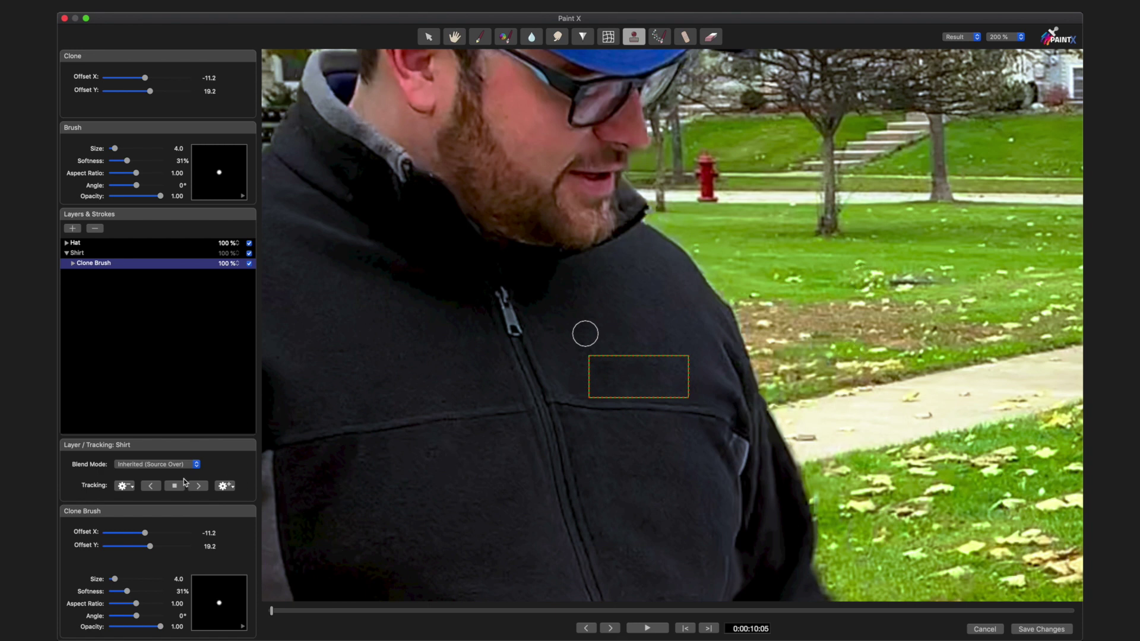
pyautogui.click(74, 253)
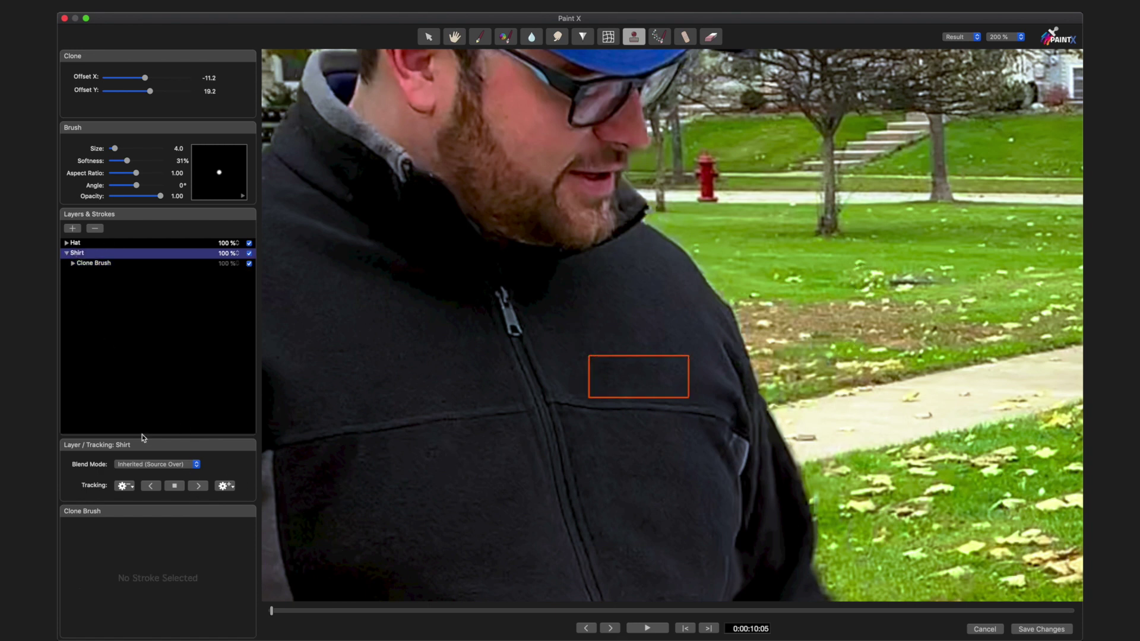
pyautogui.click(221, 486)
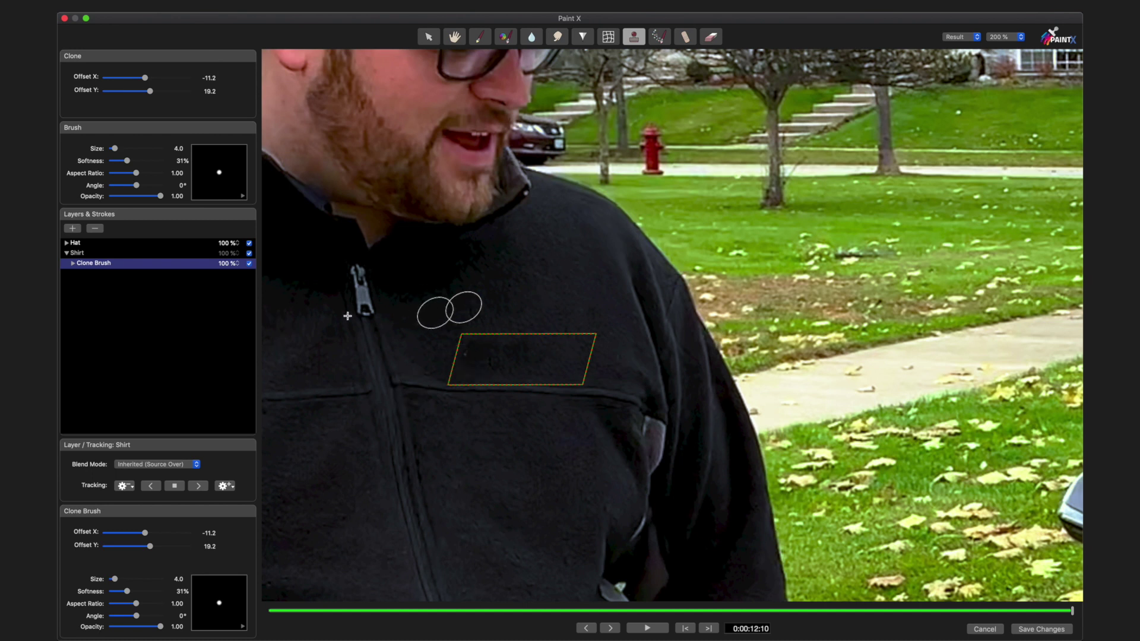
# Set the size of the Shirt layer's clone stroke to 5.5 and save the changes back to the clip.
pyautogui.click(81, 253)
pyautogui.click(86, 263)
pyautogui.moveTo(115, 579); pyautogui.dragTo(119, 580)
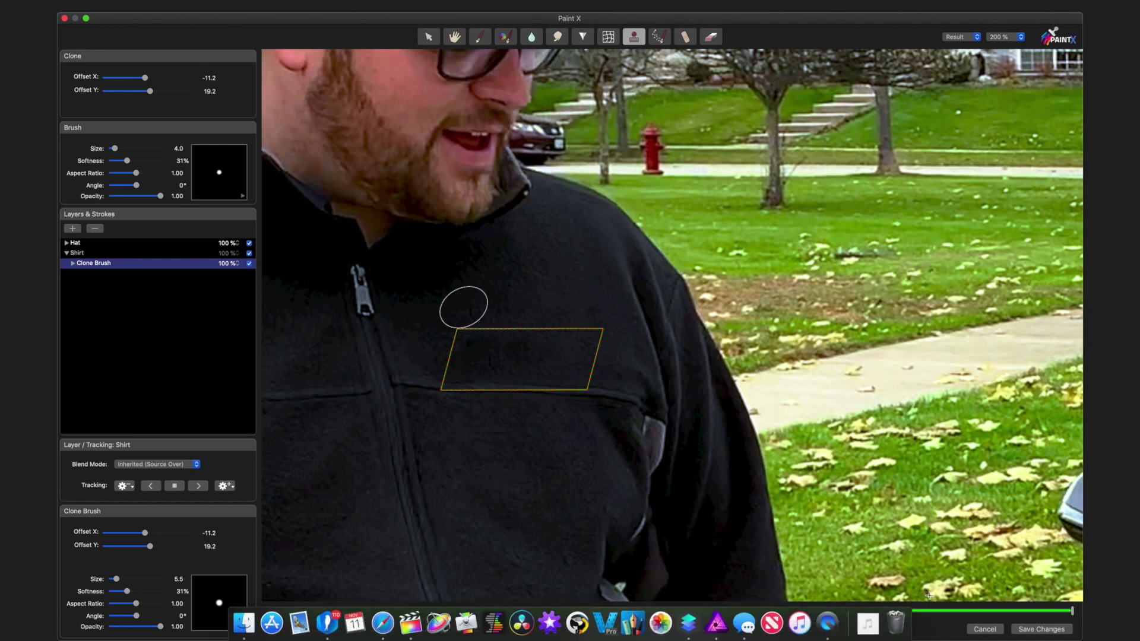
pyautogui.click(1045, 630)
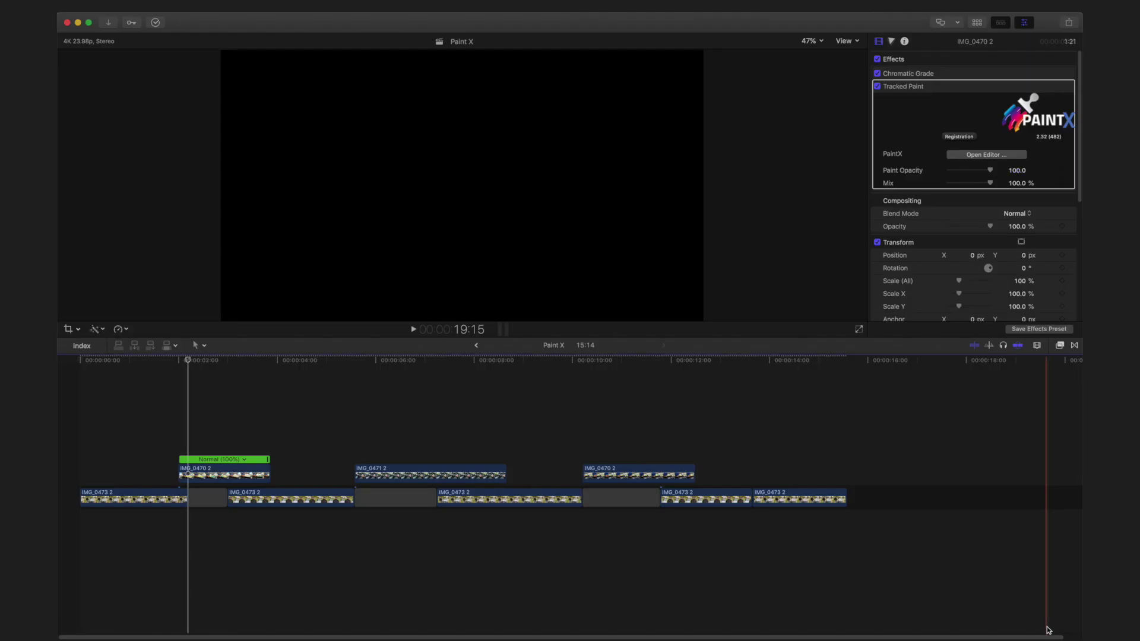
# Play the timeline from the beginning to check the logo removal on the hat and jacket.
pyautogui.click(82, 366)
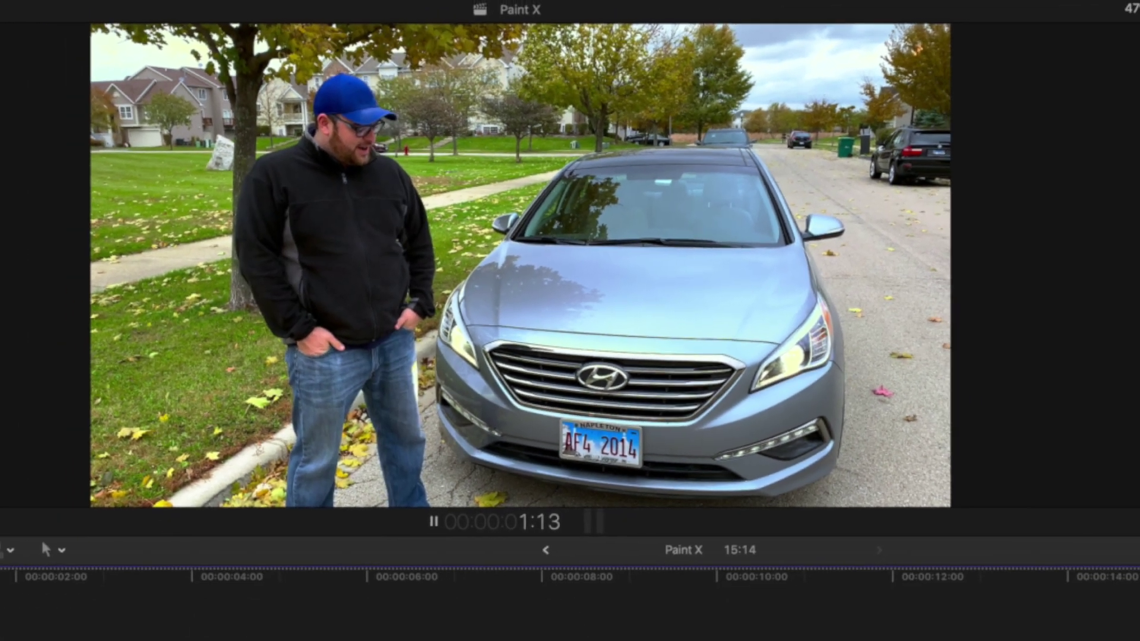
pyautogui.press('space')
pyautogui.click(85, 366)
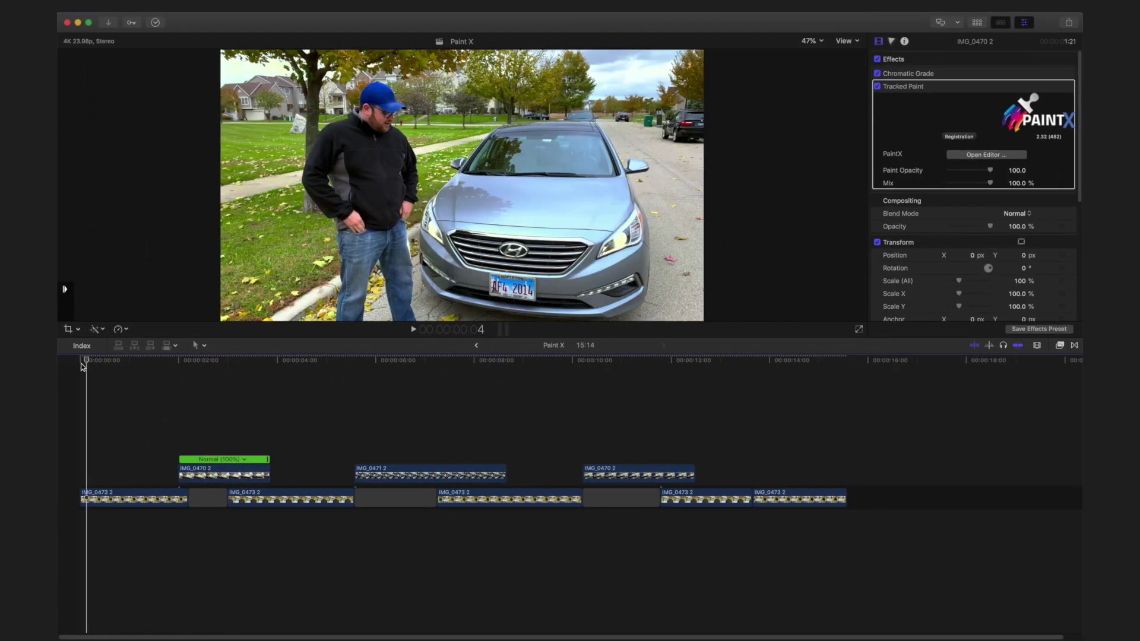
pyautogui.click(75, 368)
pyautogui.press('space')
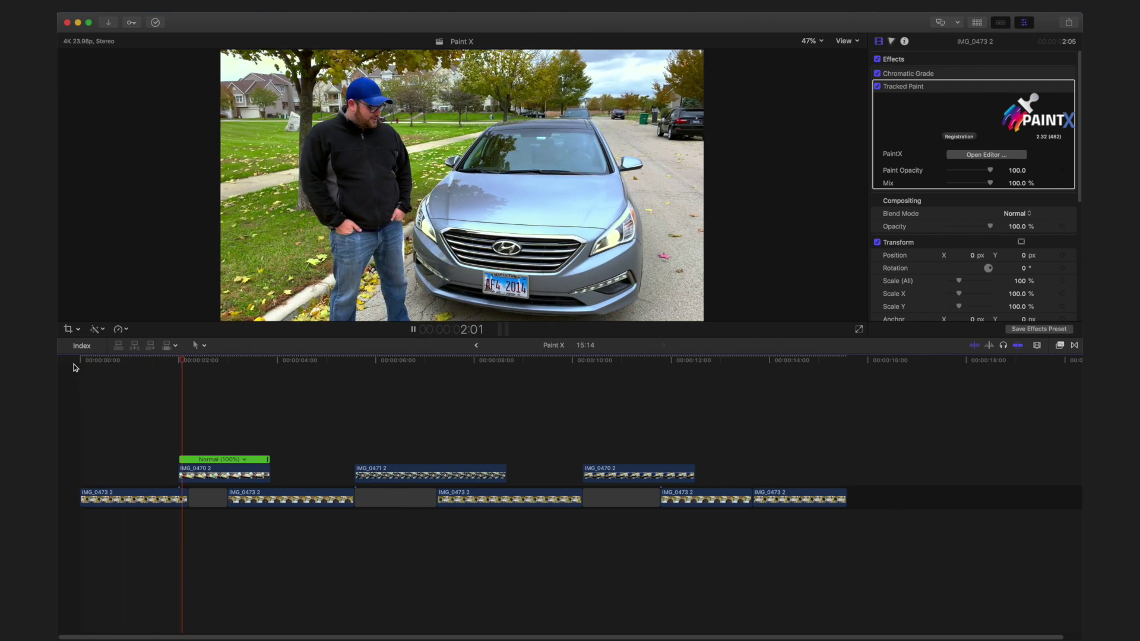
# Stop playback, move to the in-car driving clip on the timeline and open its Tracked Paint effect in the PaintX editor.
pyautogui.press('space')
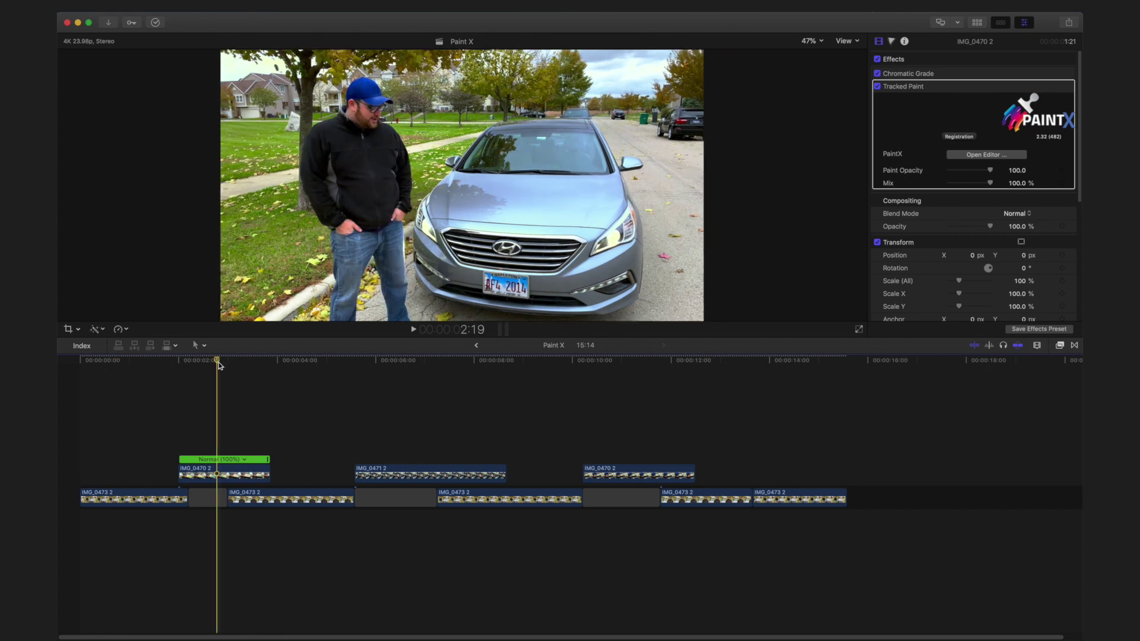
pyautogui.click(238, 364)
pyautogui.moveTo(239, 364); pyautogui.dragTo(268, 367)
pyautogui.click(244, 368)
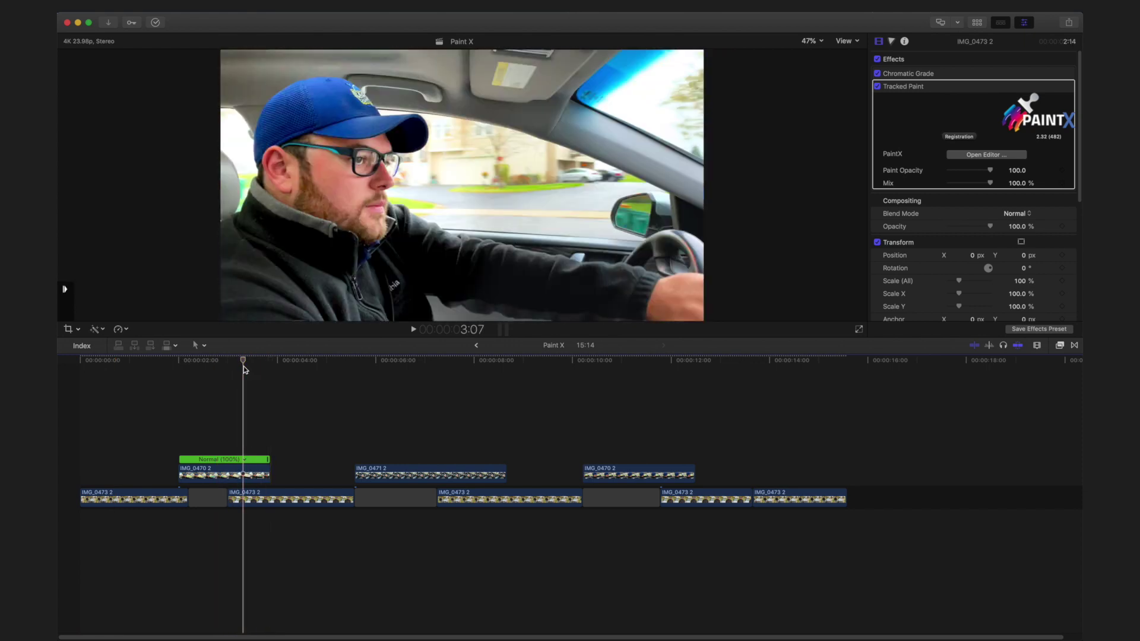
pyautogui.press('space')
pyautogui.click(995, 156)
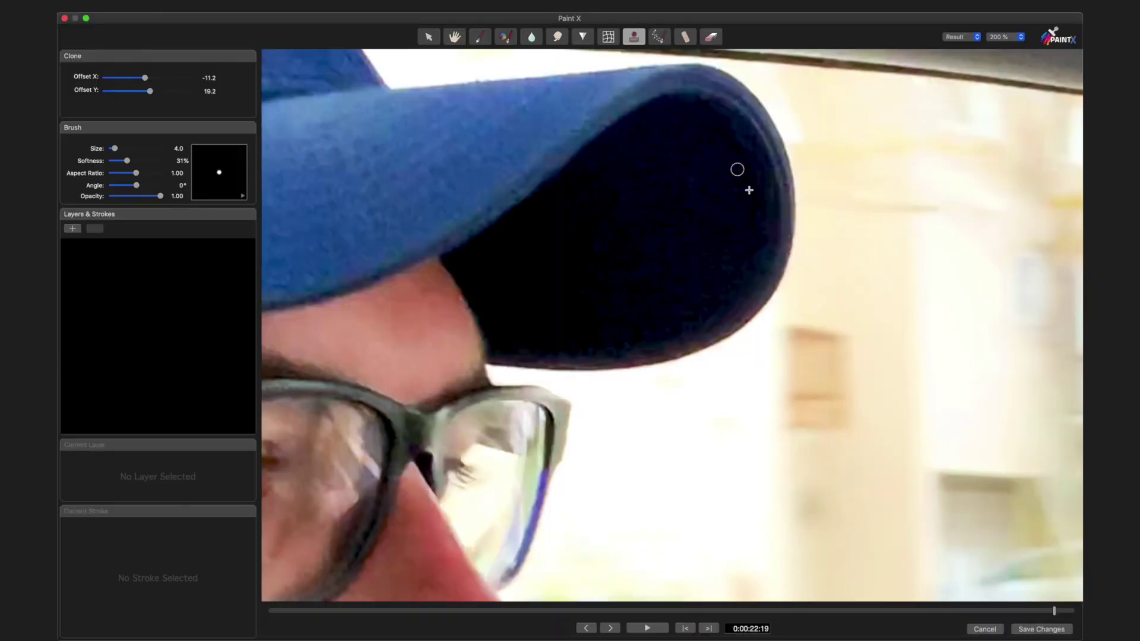
# Clone plain blue fabric over the main part of the logo on the front of the hat with a size 16 brush.
pyautogui.click(459, 39)
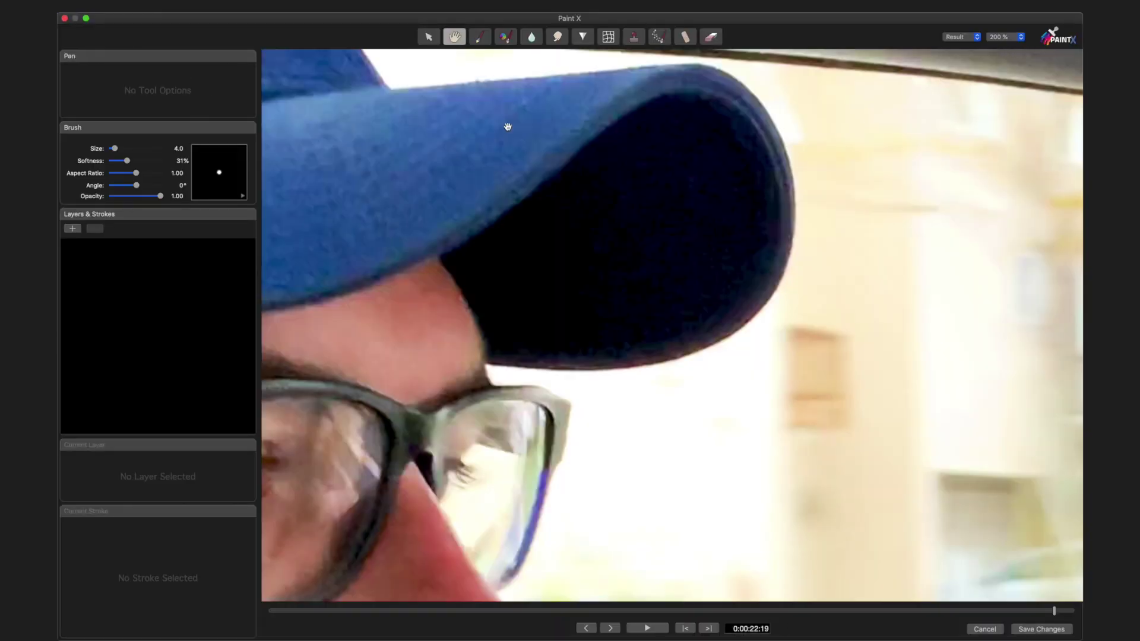
pyautogui.moveTo(506, 123); pyautogui.dragTo(681, 307)
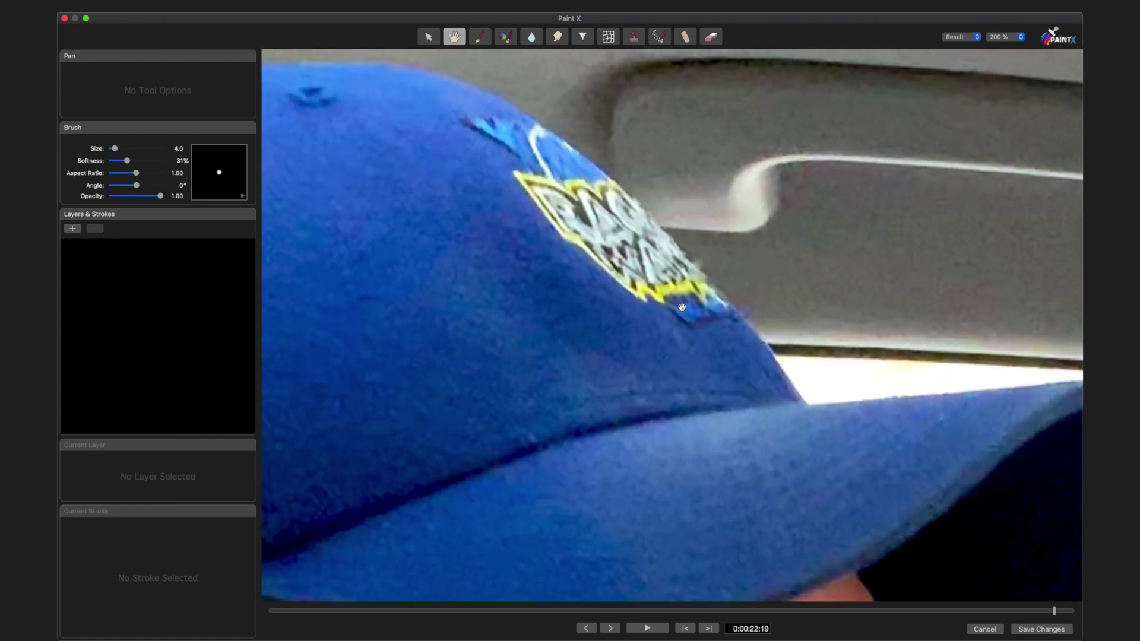
pyautogui.click(636, 38)
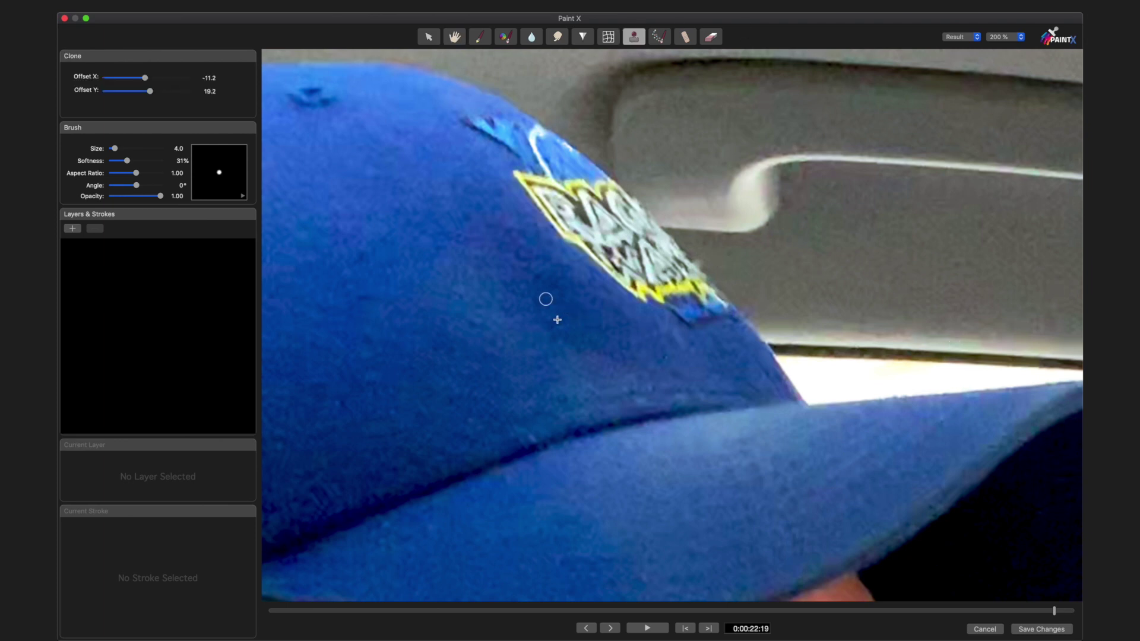
pyautogui.press(']')
pyautogui.press(']')
pyautogui.press(']')
pyautogui.press(']')
pyautogui.press(']')
pyautogui.press(']')
pyautogui.press(']')
pyautogui.press(']')
pyautogui.press(']')
pyautogui.press(']')
pyautogui.press(']')
pyautogui.press(']')
pyautogui.moveTo(690, 310)
pyautogui.mouseDown()
pyautogui.moveTo(629, 283)
pyautogui.moveTo(553, 205)
pyautogui.moveTo(601, 223)
pyautogui.moveTo(697, 319)
pyautogui.moveTo(596, 208)
pyautogui.mouseUp()
# Reduce the clone brush size to 9 and clone away the remaining logo traces along the upper edge of the hat.
pyautogui.press('[')
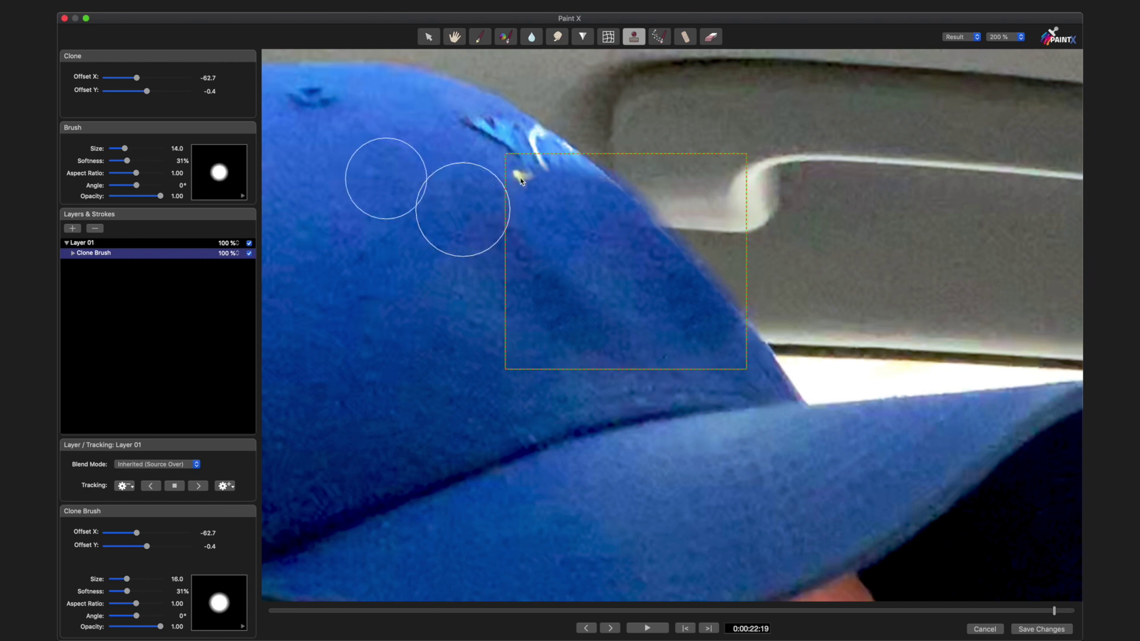
pyautogui.press('[')
pyautogui.press('[')
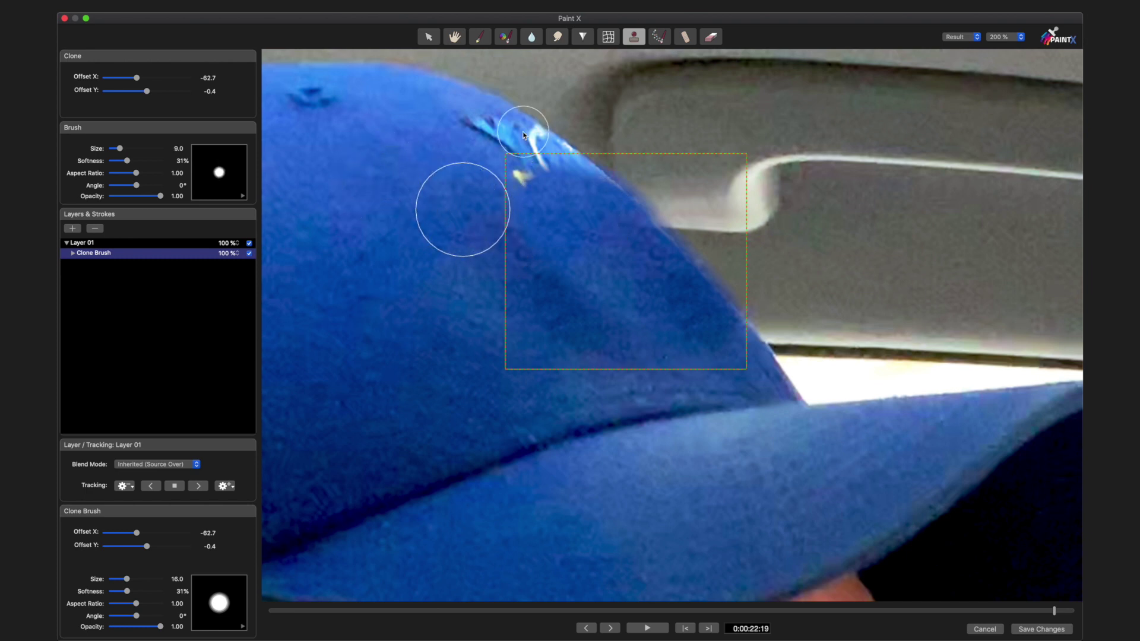
pyautogui.moveTo(470, 126)
pyautogui.mouseDown()
pyautogui.moveTo(494, 132)
pyautogui.moveTo(507, 163)
pyautogui.moveTo(521, 161)
pyautogui.moveTo(523, 140)
pyautogui.moveTo(544, 150)
pyautogui.moveTo(534, 180)
pyautogui.moveTo(565, 167)
pyautogui.moveTo(587, 185)
pyautogui.moveTo(554, 153)
pyautogui.moveTo(527, 135)
pyautogui.moveTo(604, 193)
pyautogui.moveTo(621, 239)
pyautogui.mouseUp()
pyautogui.keyDown('alt'); pyautogui.click(442, 181); pyautogui.keyUp('alt')
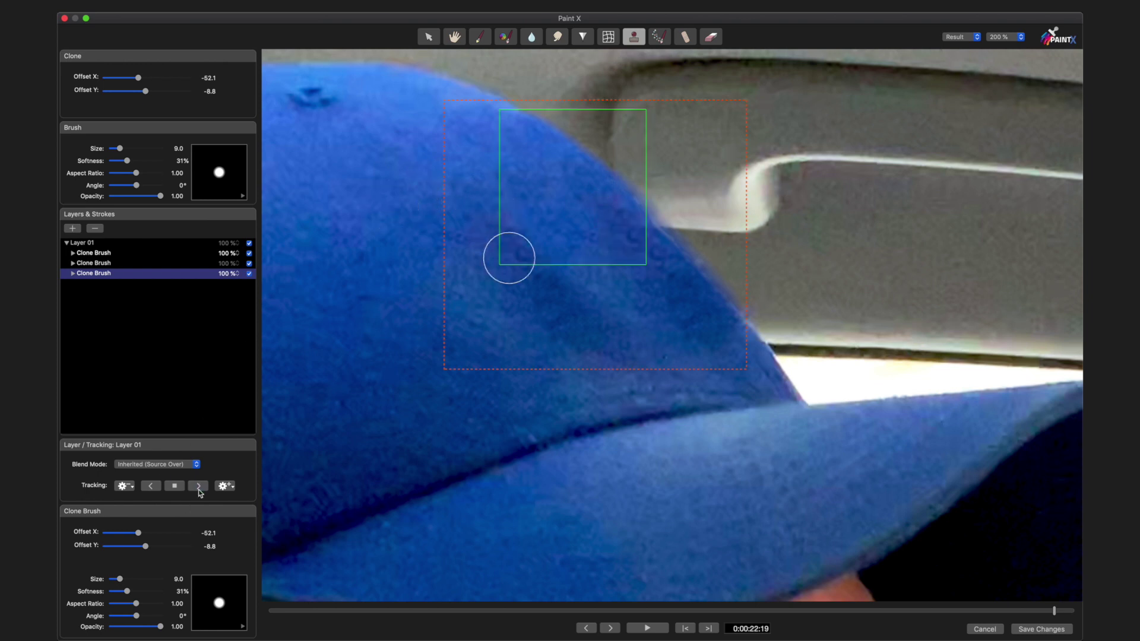
# Track the hat's paint layer forward and backward through the clip, then check the result on the full frame.
pyautogui.click(199, 487)
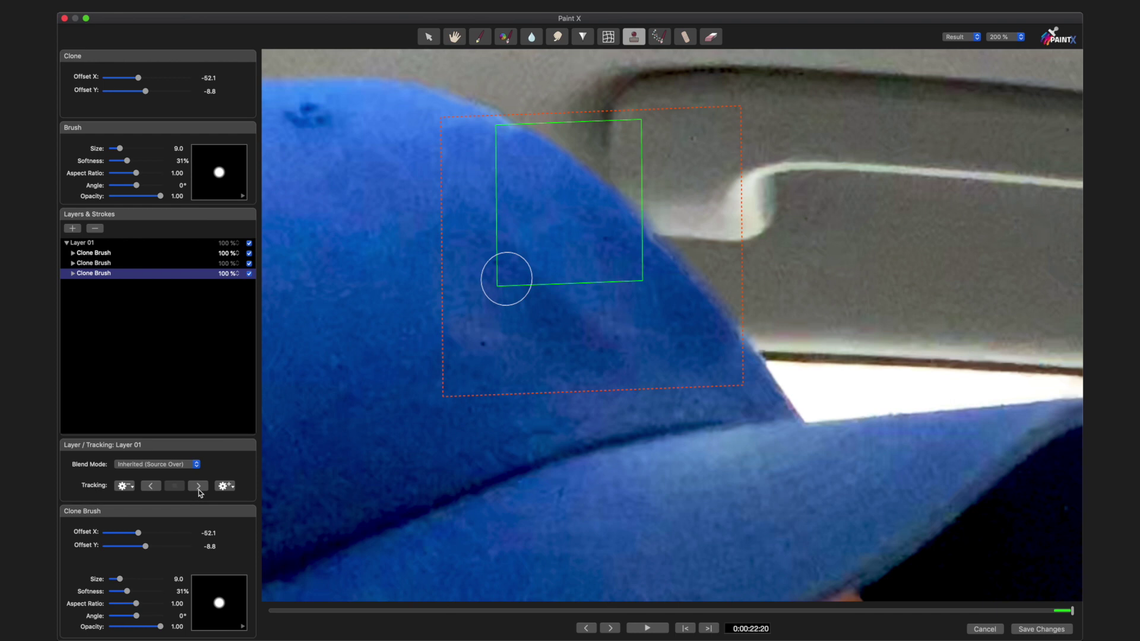
pyautogui.click(152, 487)
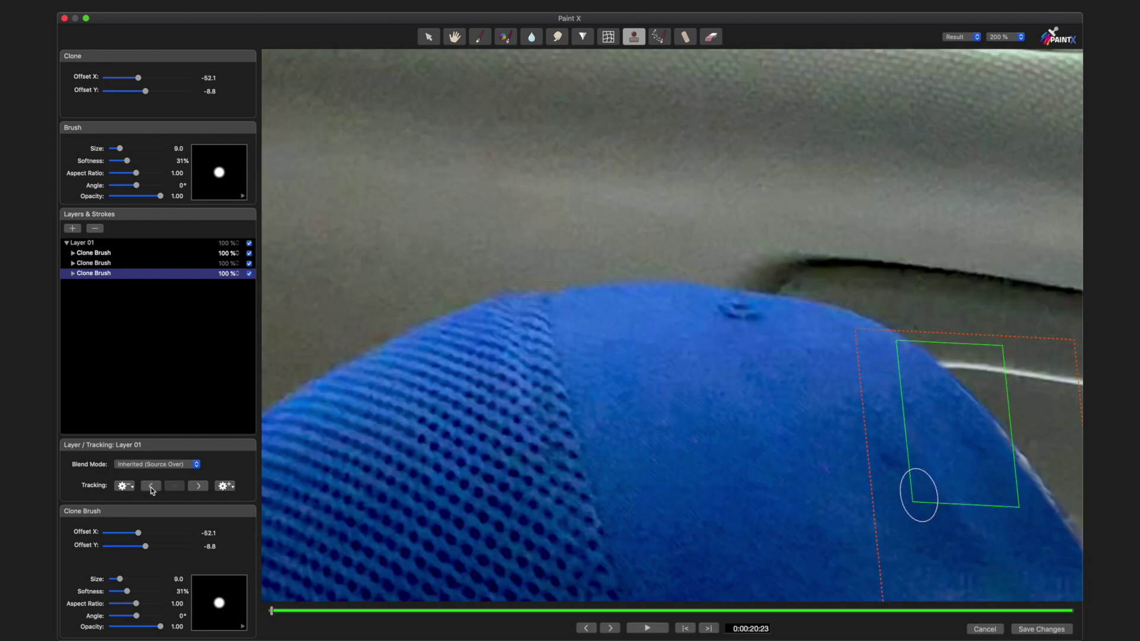
pyautogui.click(1003, 37)
pyautogui.click(1003, 15)
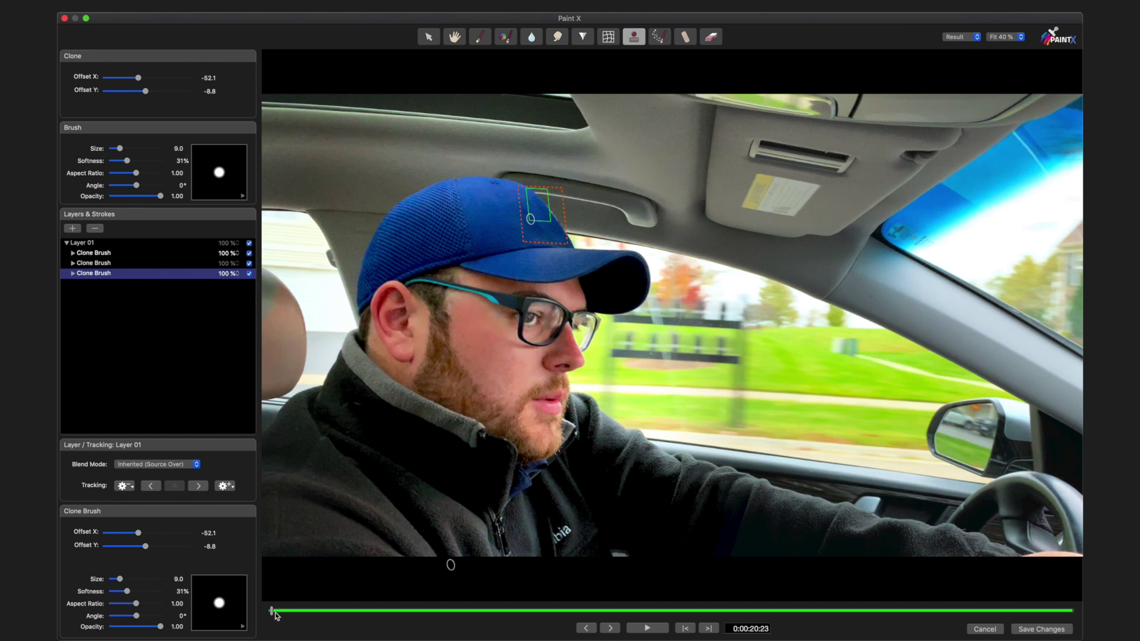
pyautogui.moveTo(327, 618); pyautogui.dragTo(274, 603)
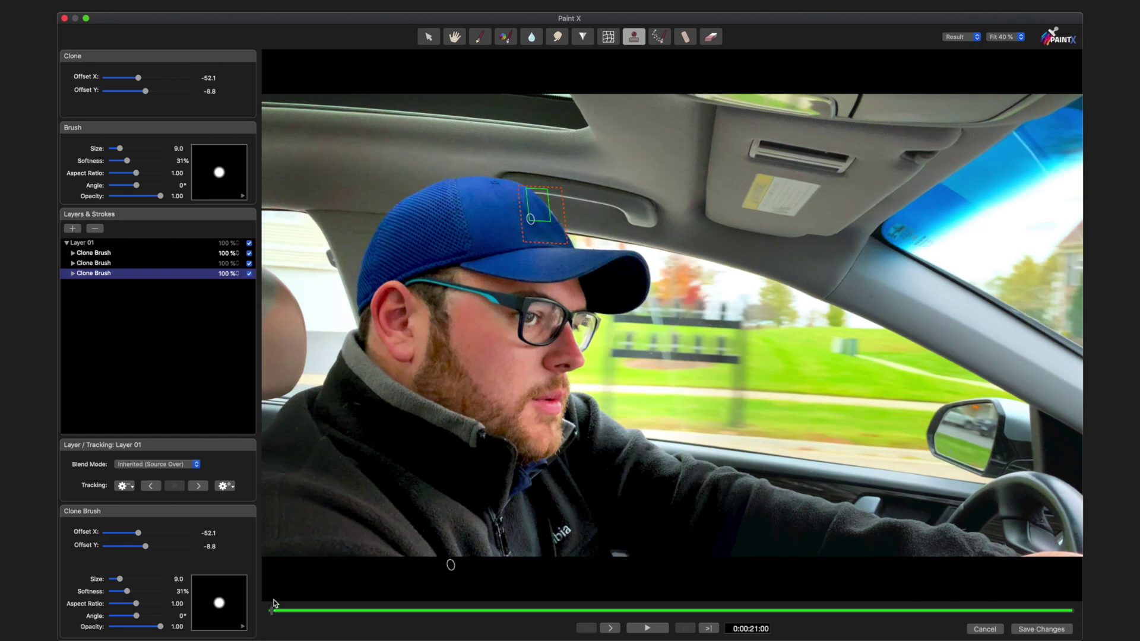
# Rename the tracked paint layer Hat and add a second layer named Jacket, leaving it selected.
pyautogui.doubleClick(77, 244)
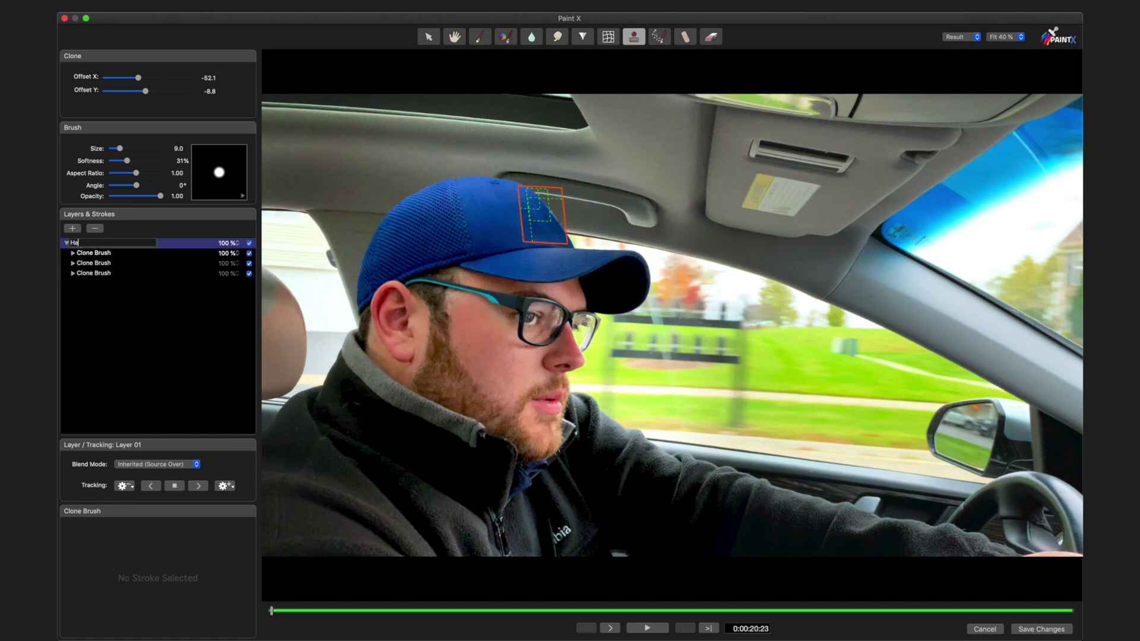
pyautogui.click(100, 316)
pyautogui.click(67, 243)
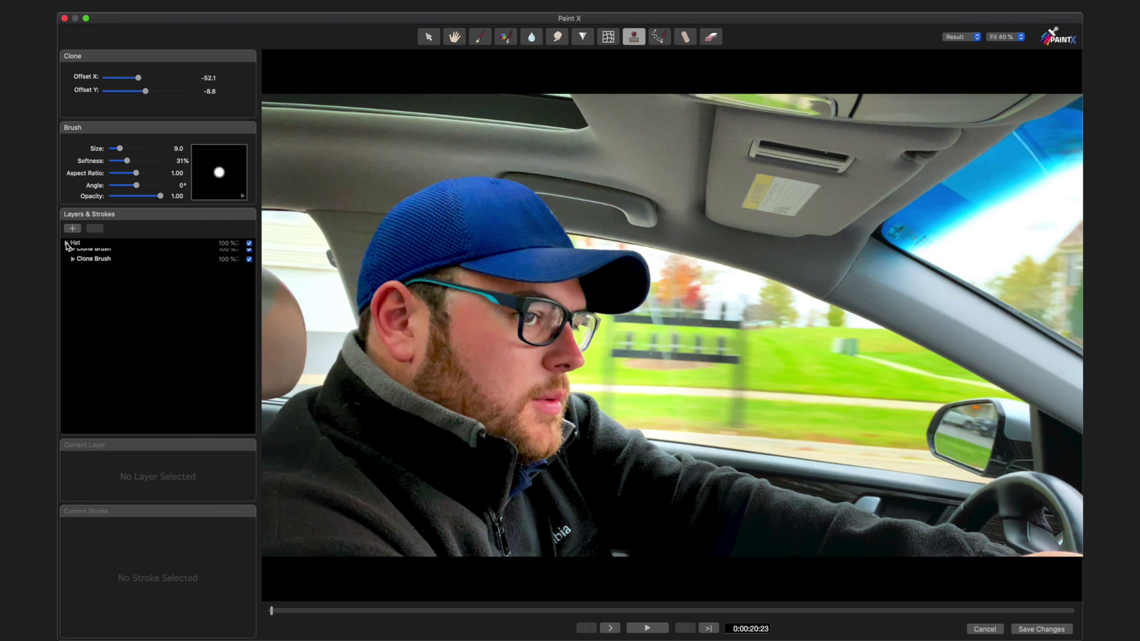
pyautogui.click(73, 229)
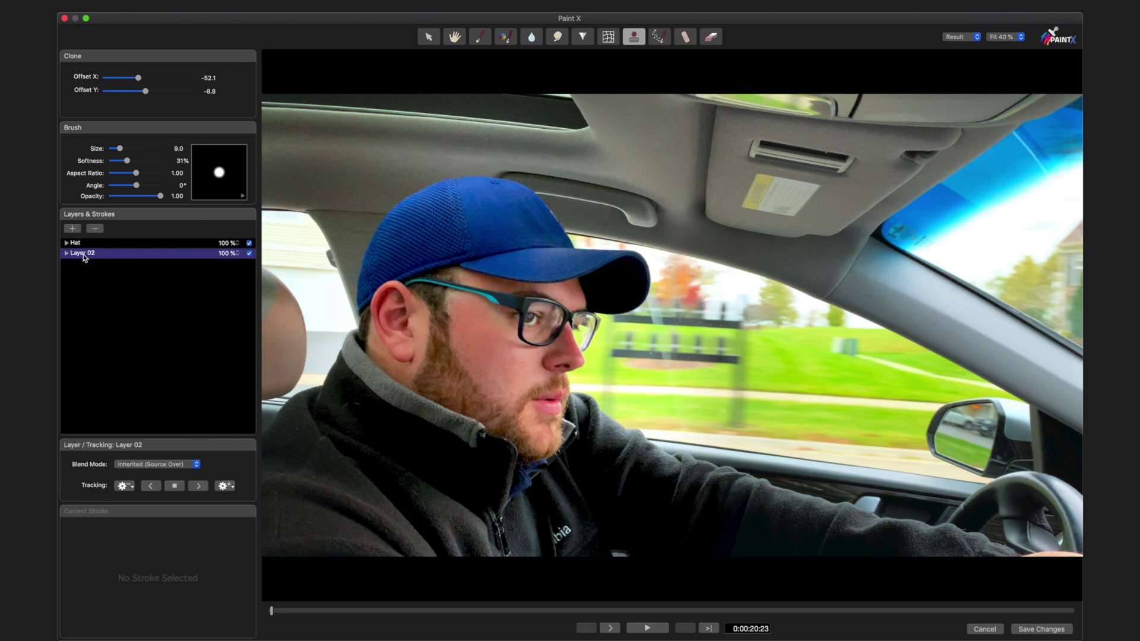
pyautogui.doubleClick(84, 253)
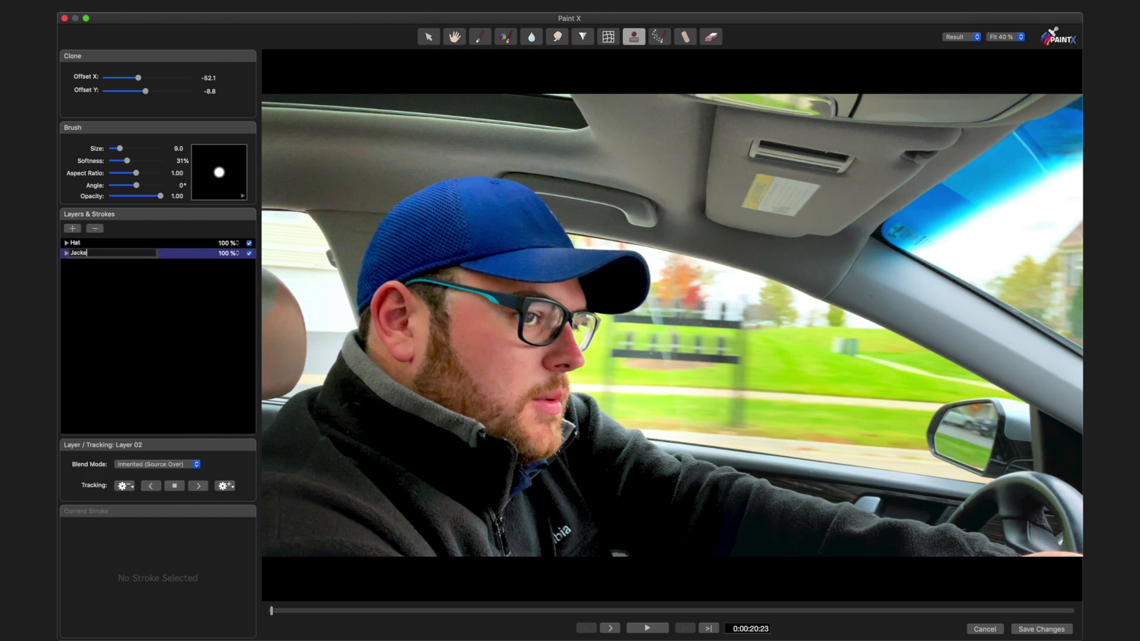
pyautogui.click(104, 305)
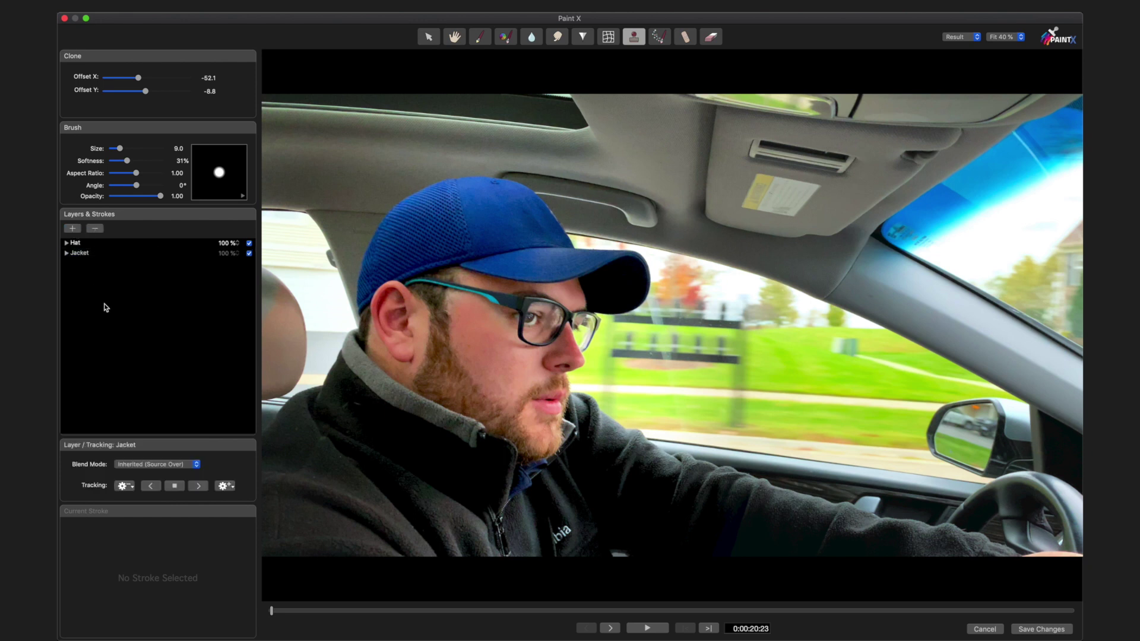
pyautogui.click(79, 254)
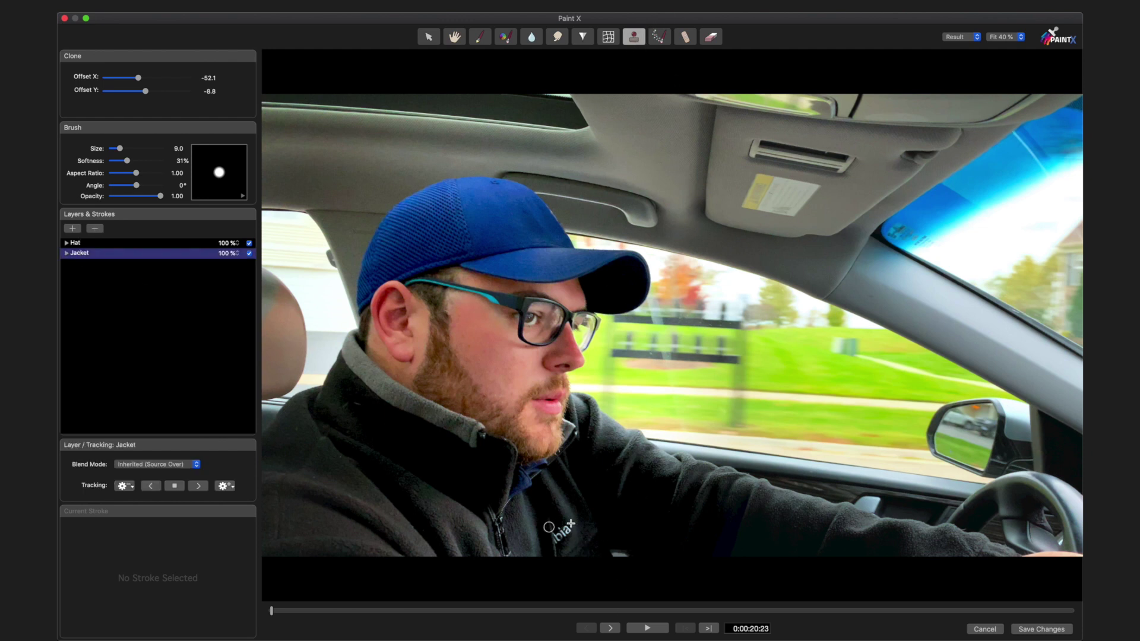
# Set the clone brush size to 6 for covering the logo on the jacket's chest.
pyautogui.click(1005, 37)
pyautogui.click(1004, 87)
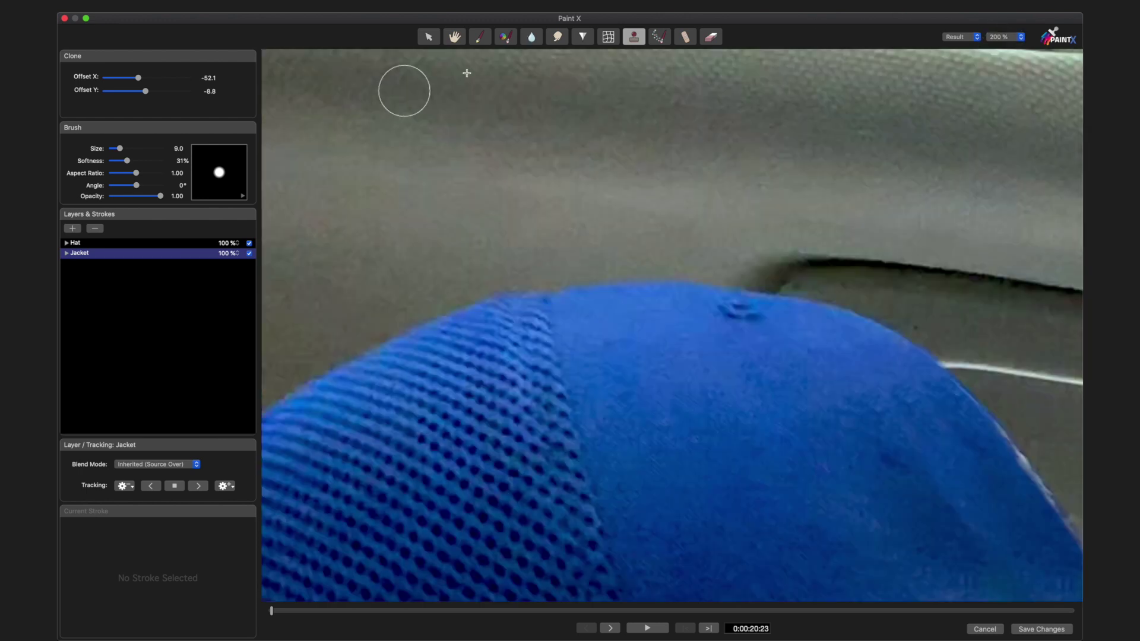
pyautogui.click(454, 37)
pyautogui.scroll(-10, 771, 435)
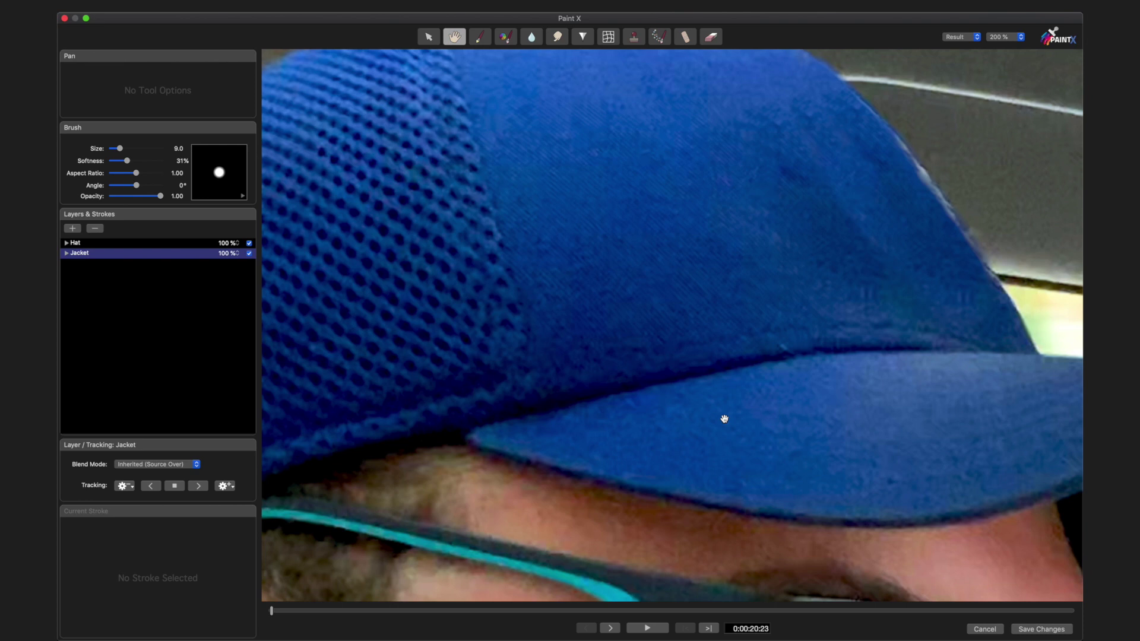
pyautogui.scroll(-10, 691, 412)
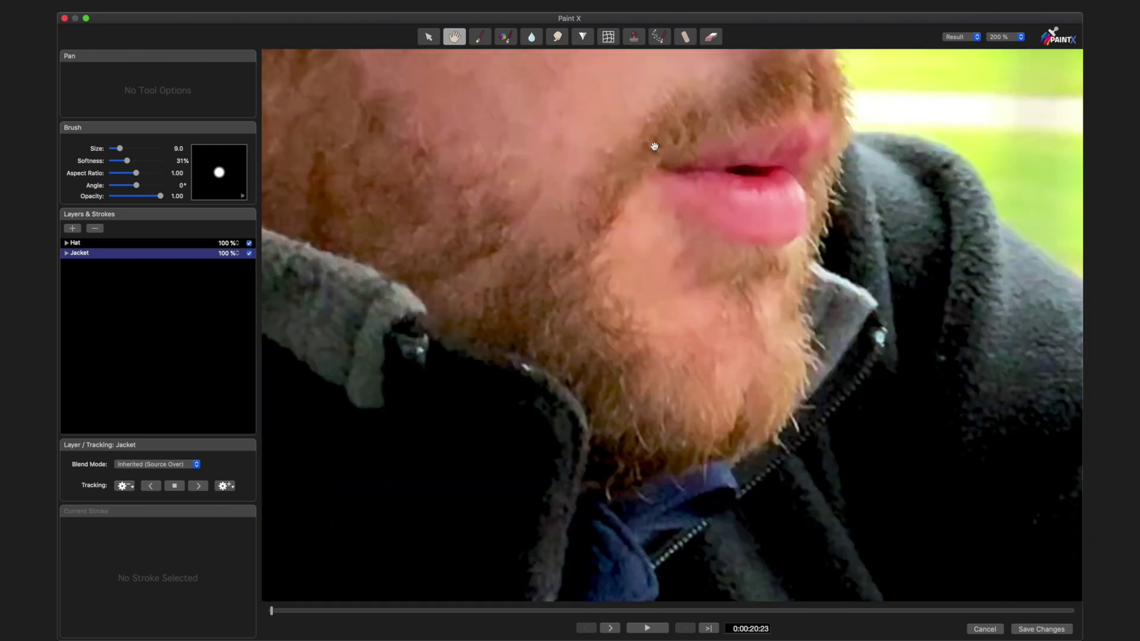
pyautogui.scroll(-10, 653, 201)
pyautogui.hscroll(-3, 641, 313)
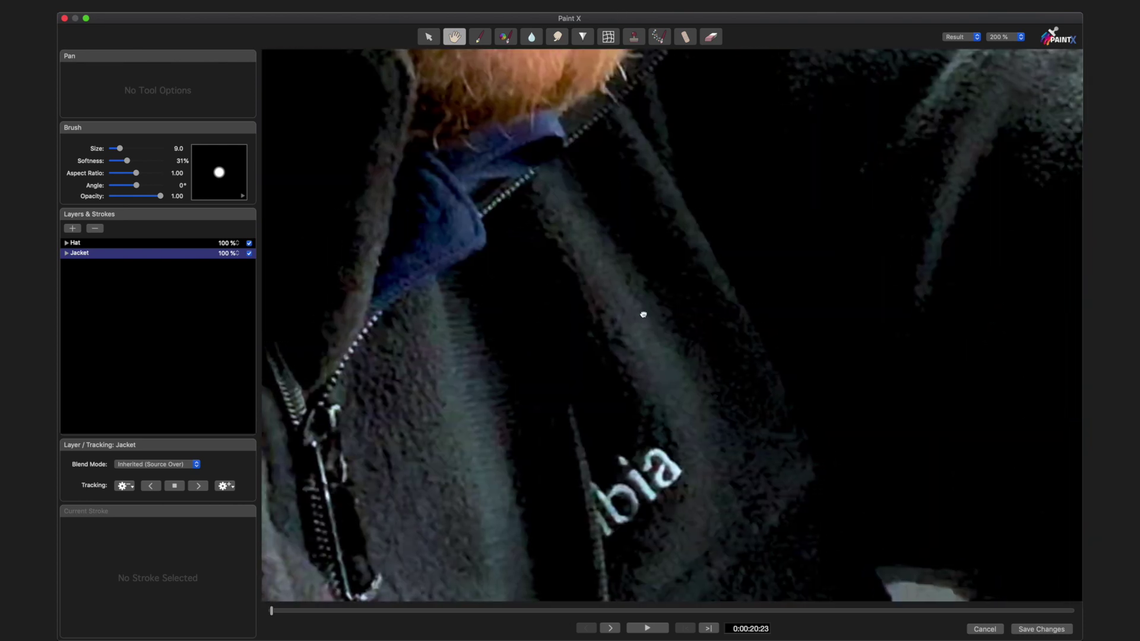
pyautogui.click(634, 36)
pyautogui.press('[')
pyautogui.press('[')
pyautogui.press('[')
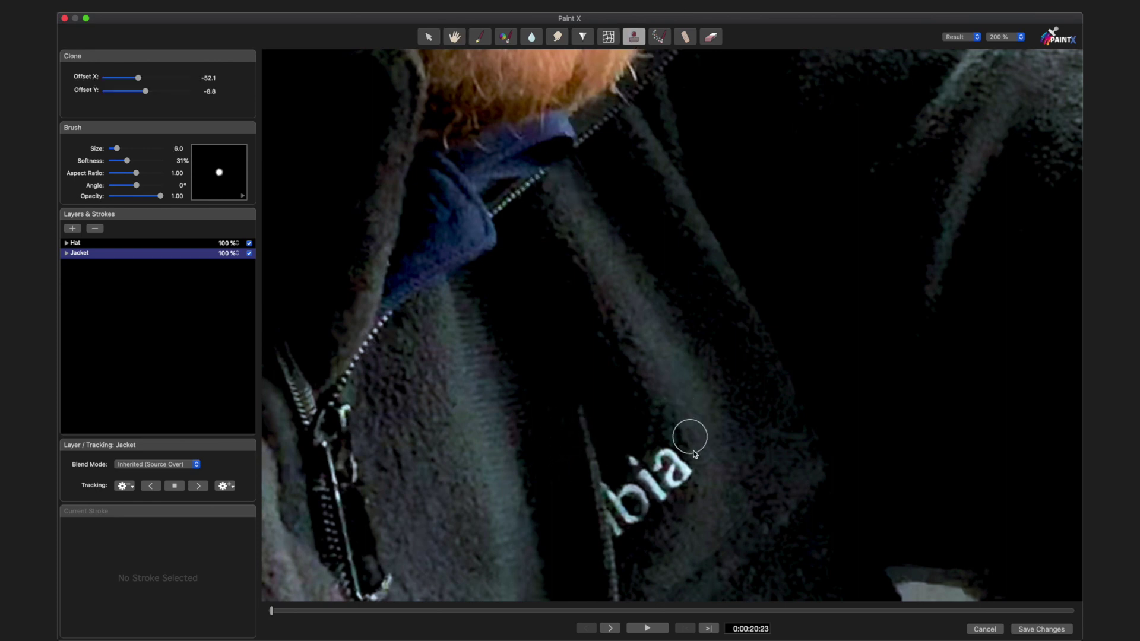
# Clone black fabric over the visible letters of the Columbia logo on the jacket's chest.
pyautogui.keyDown('alt'); pyautogui.click(617, 407); pyautogui.keyUp('alt')
pyautogui.moveTo(628, 475)
pyautogui.mouseDown()
pyautogui.moveTo(631, 499)
pyautogui.moveTo(635, 465)
pyautogui.moveTo(624, 456)
pyautogui.moveTo(634, 514)
pyautogui.moveTo(607, 478)
pyautogui.moveTo(616, 531)
pyautogui.moveTo(642, 521)
pyautogui.moveTo(609, 428)
pyautogui.moveTo(645, 522)
pyautogui.mouseUp()
pyautogui.keyDown('alt'); pyautogui.click(611, 432); pyautogui.keyUp('alt')
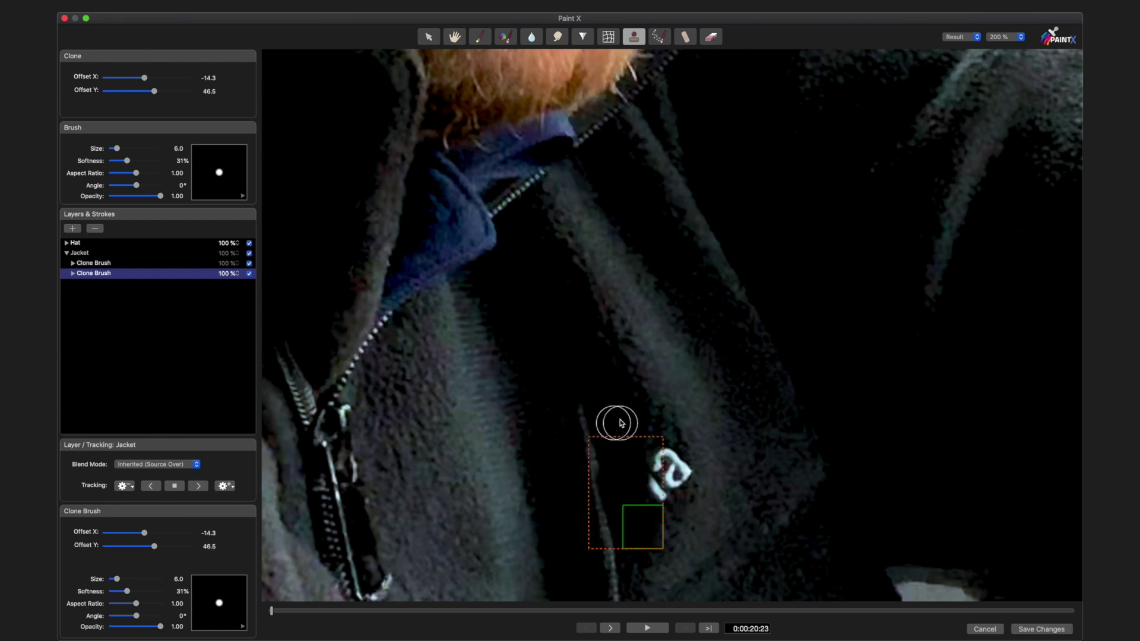
pyautogui.keyDown('alt'); pyautogui.click(696, 518); pyautogui.keyUp('alt')
pyautogui.moveTo(674, 500)
pyautogui.mouseDown()
pyautogui.moveTo(678, 462)
pyautogui.moveTo(688, 478)
pyautogui.moveTo(679, 442)
pyautogui.moveTo(687, 459)
pyautogui.moveTo(680, 424)
pyautogui.moveTo(664, 413)
pyautogui.moveTo(658, 493)
pyautogui.mouseUp()
pyautogui.keyDown('alt'); pyautogui.click(664, 413); pyautogui.keyUp('alt')
pyautogui.keyDown('alt'); pyautogui.click(662, 422); pyautogui.keyUp('alt')
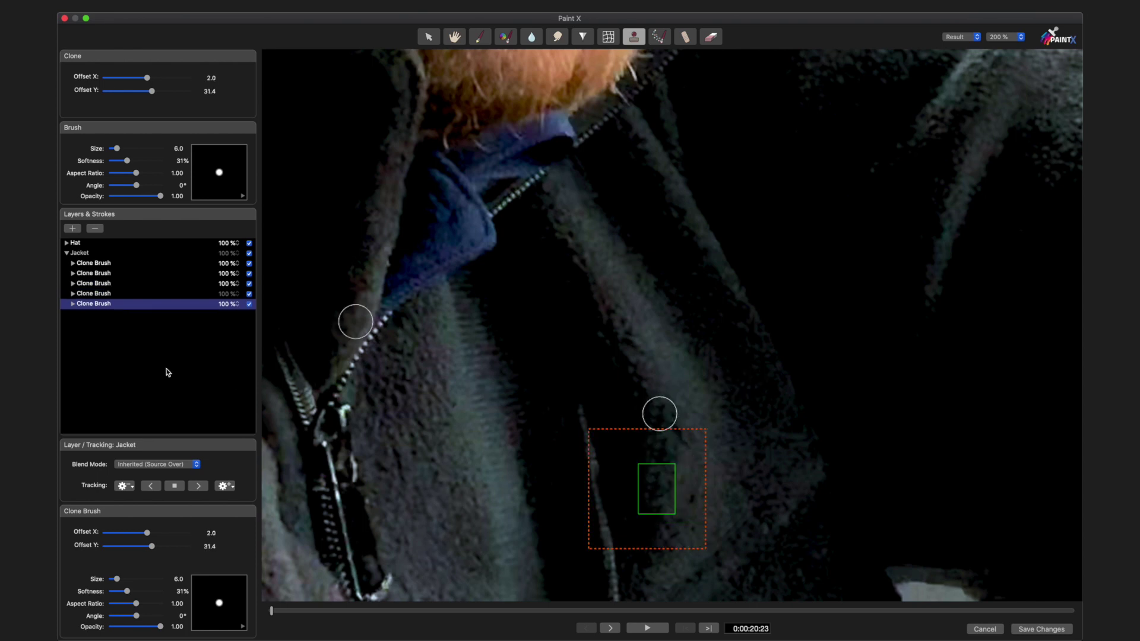
# Track the Jacket layer forward through the clip and save the changes back to the clip.
pyautogui.click(198, 487)
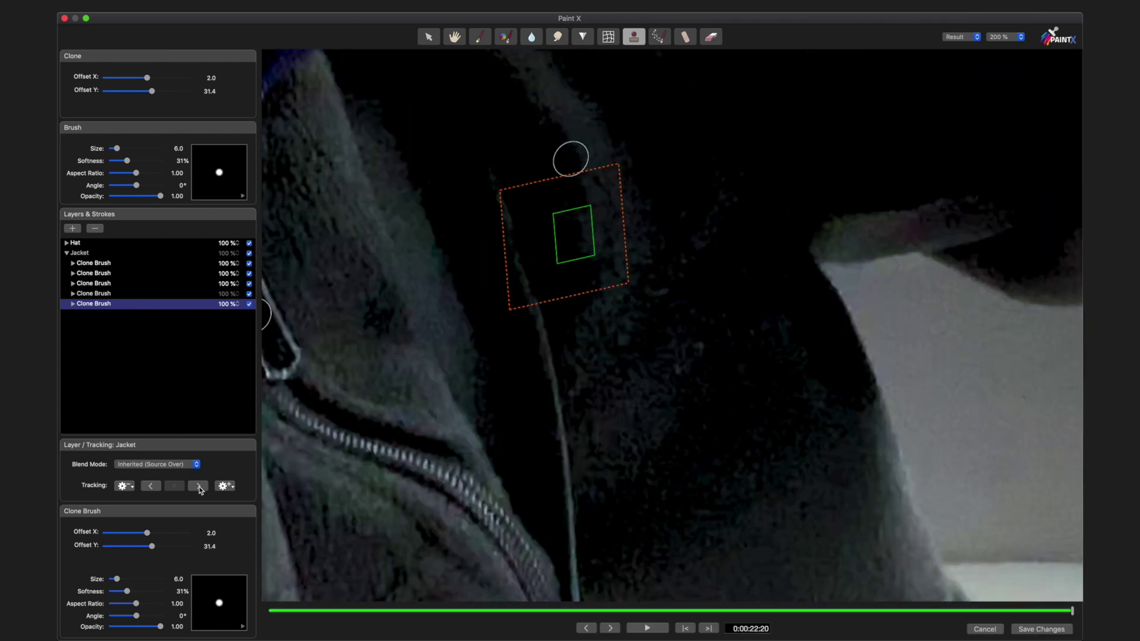
pyautogui.click(1005, 35)
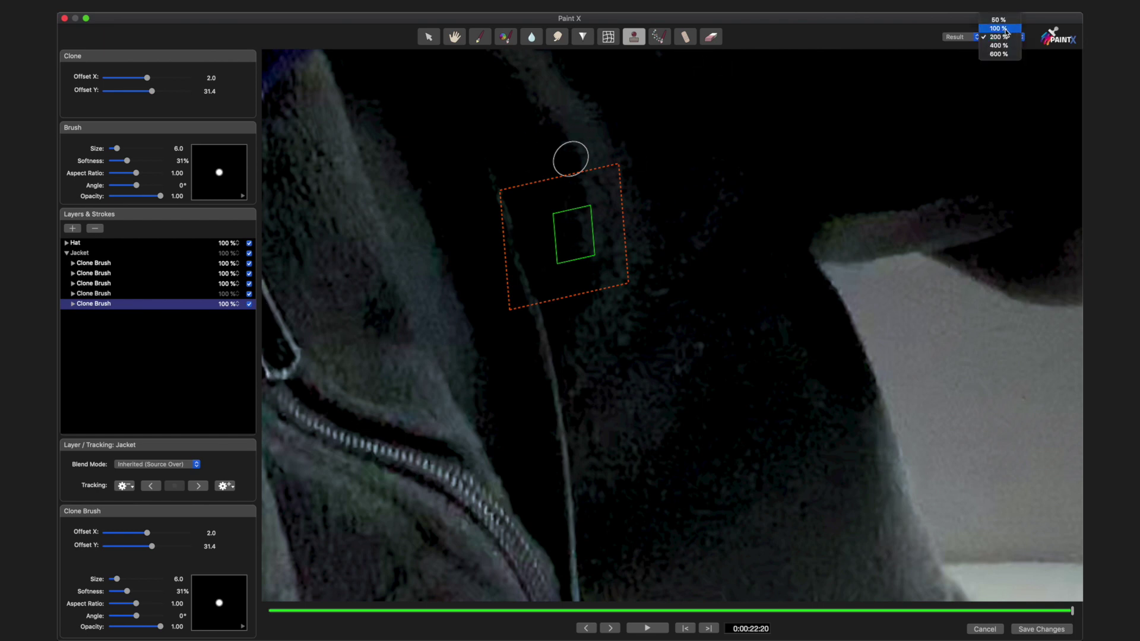
pyautogui.click(1003, 13)
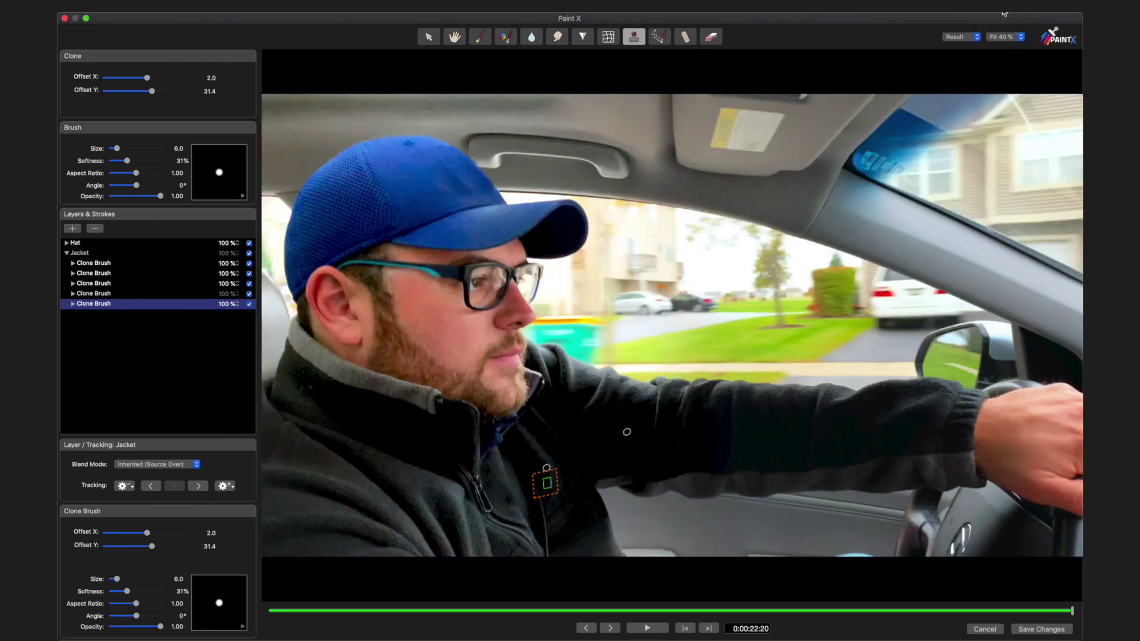
pyautogui.click(1068, 627)
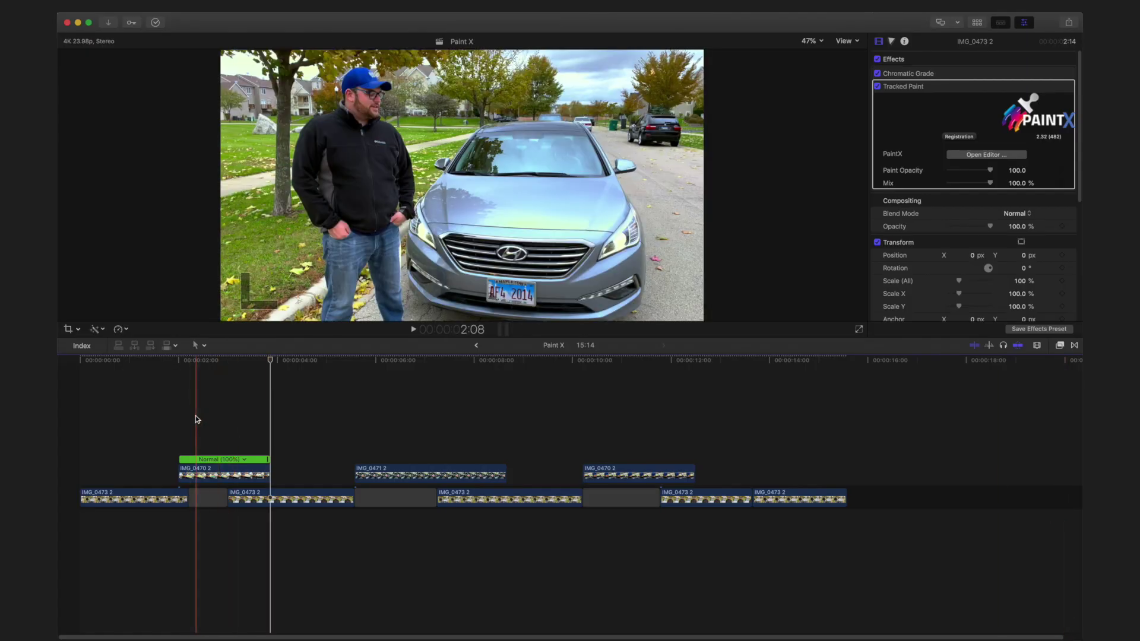
# Play the in-car clip from 2:05 and scrub the opening clip to check the logo removal in both shots.
pyautogui.click(187, 410)
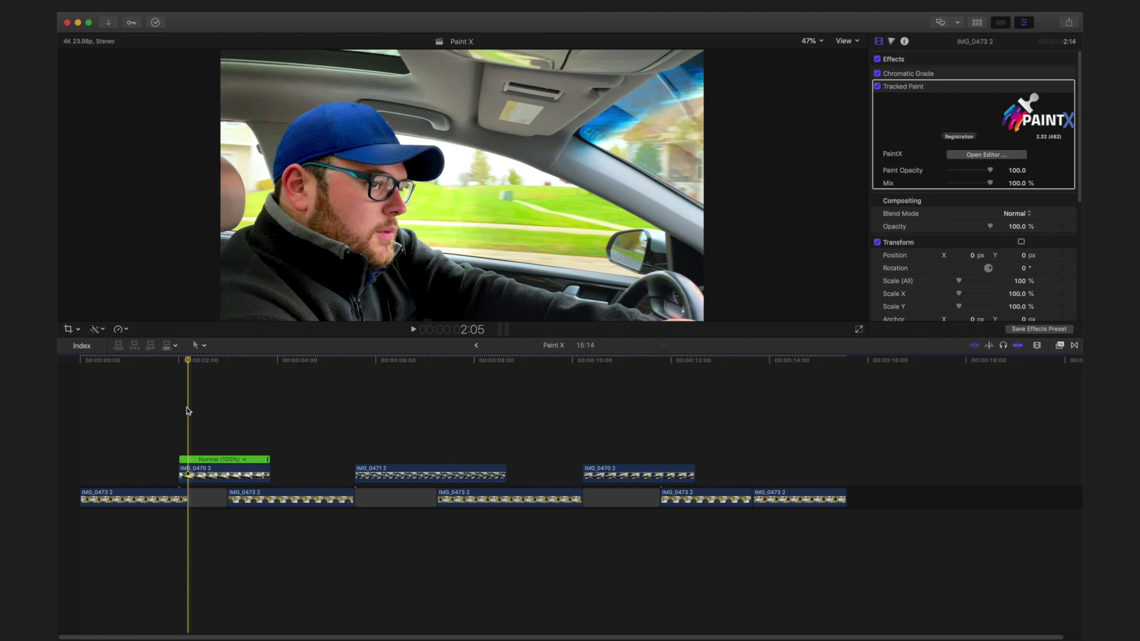
pyautogui.press('space')
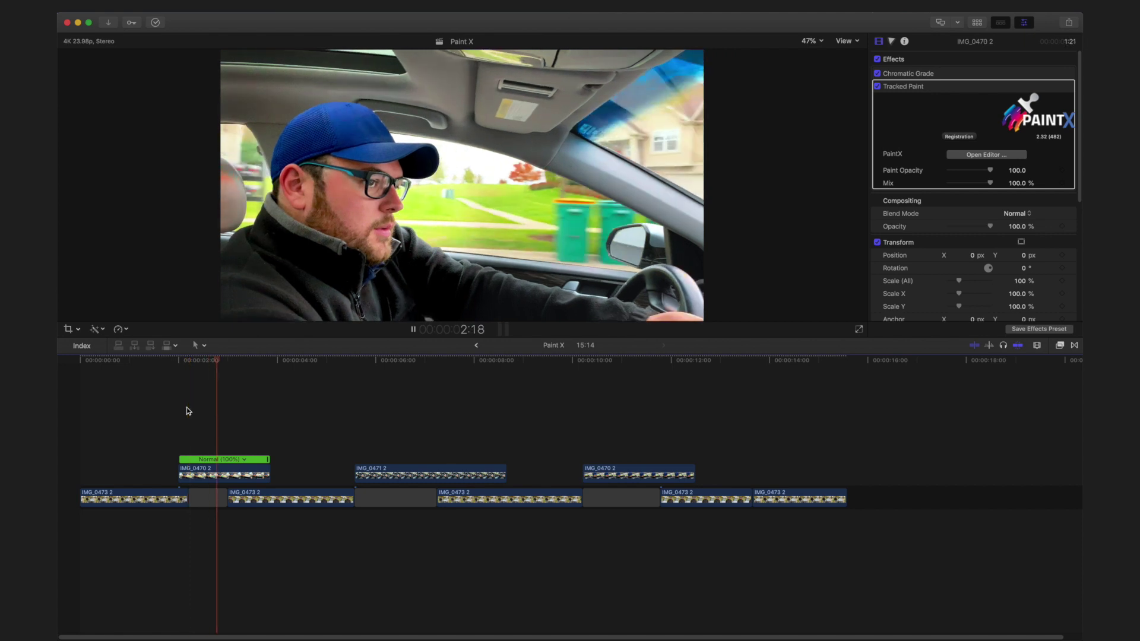
pyautogui.press('space')
pyautogui.press('space')
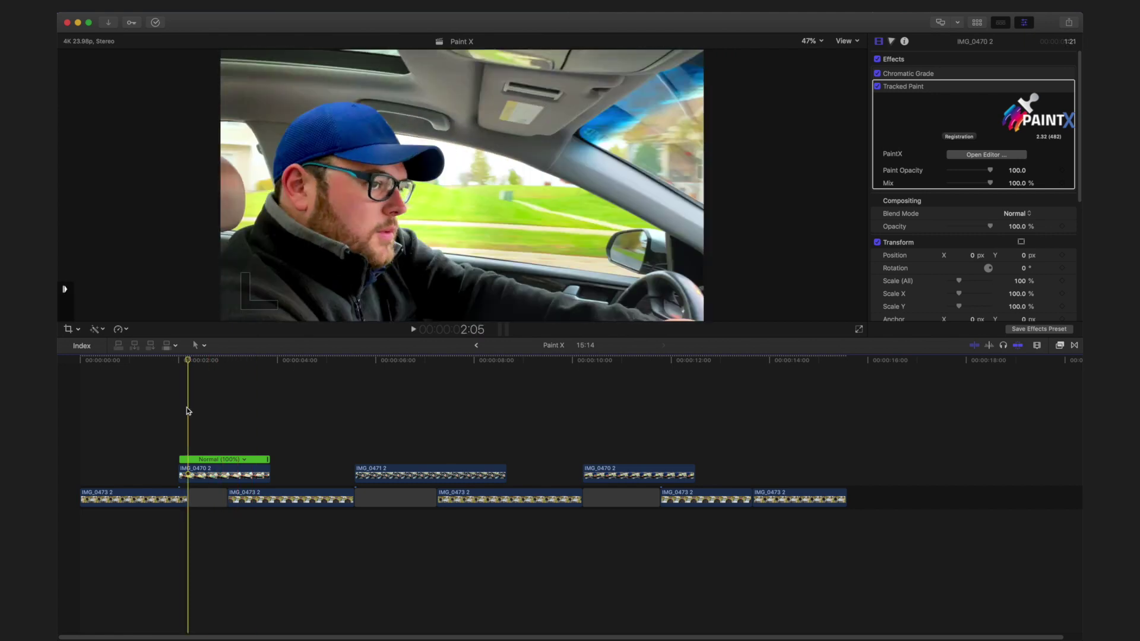
pyautogui.press('space')
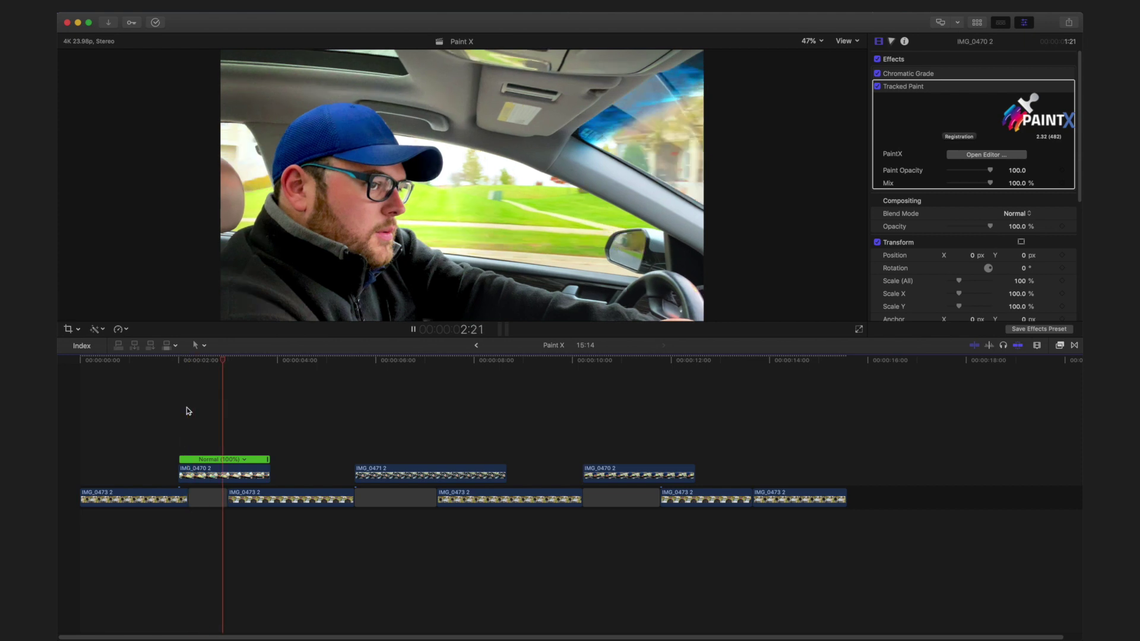
pyautogui.press('space')
pyautogui.click(121, 361)
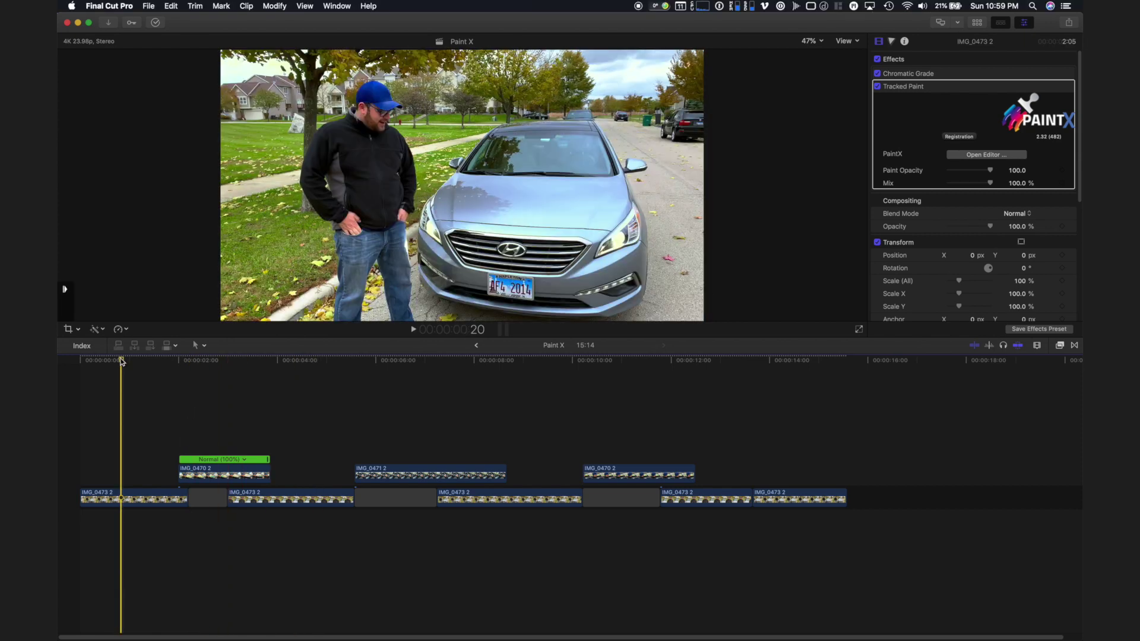
pyautogui.moveTo(121, 360); pyautogui.dragTo(154, 375)
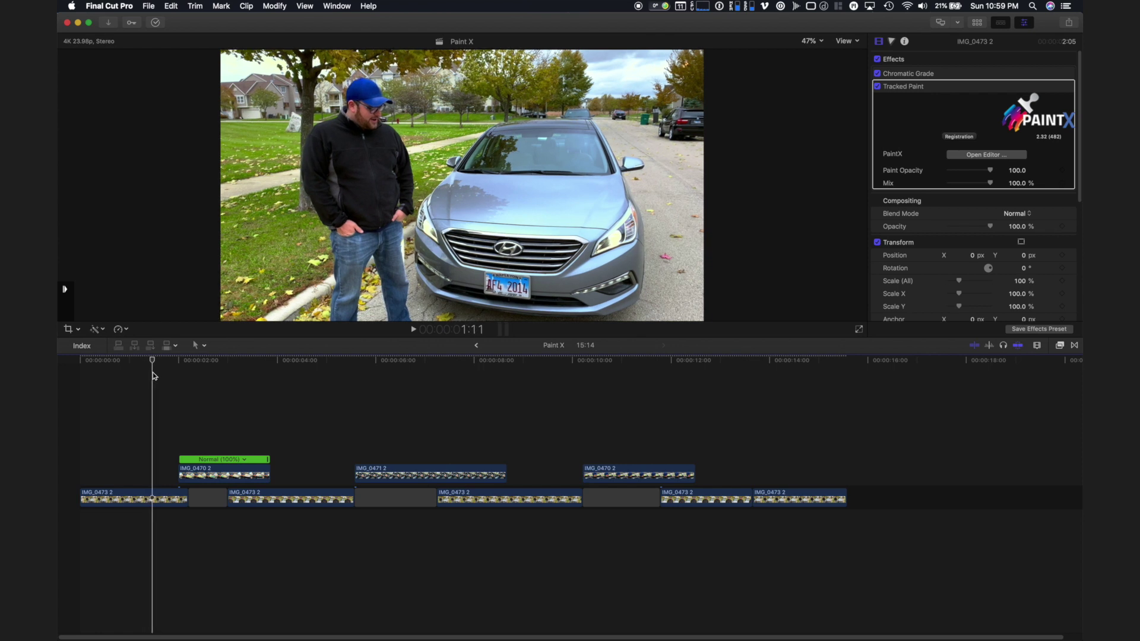